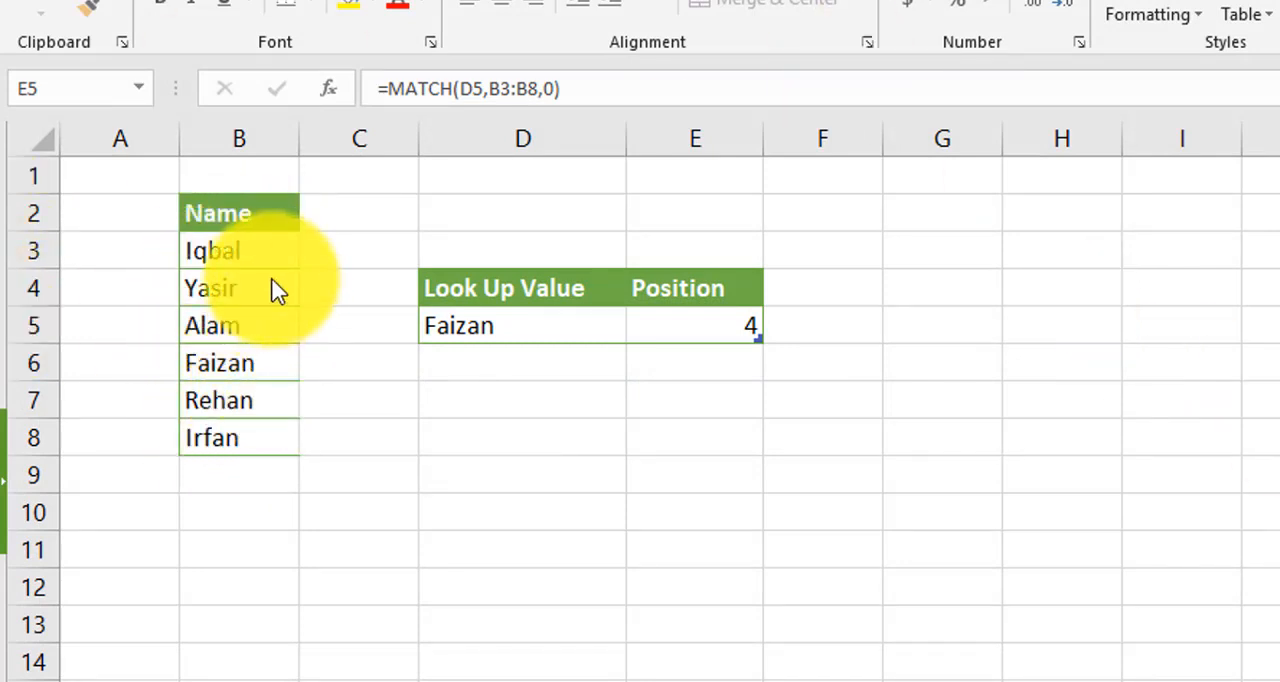
# - Examine the exact-match MATCH formula in E5, its three arguments, and the matching entry in the name list
pyautogui.click(494, 328)
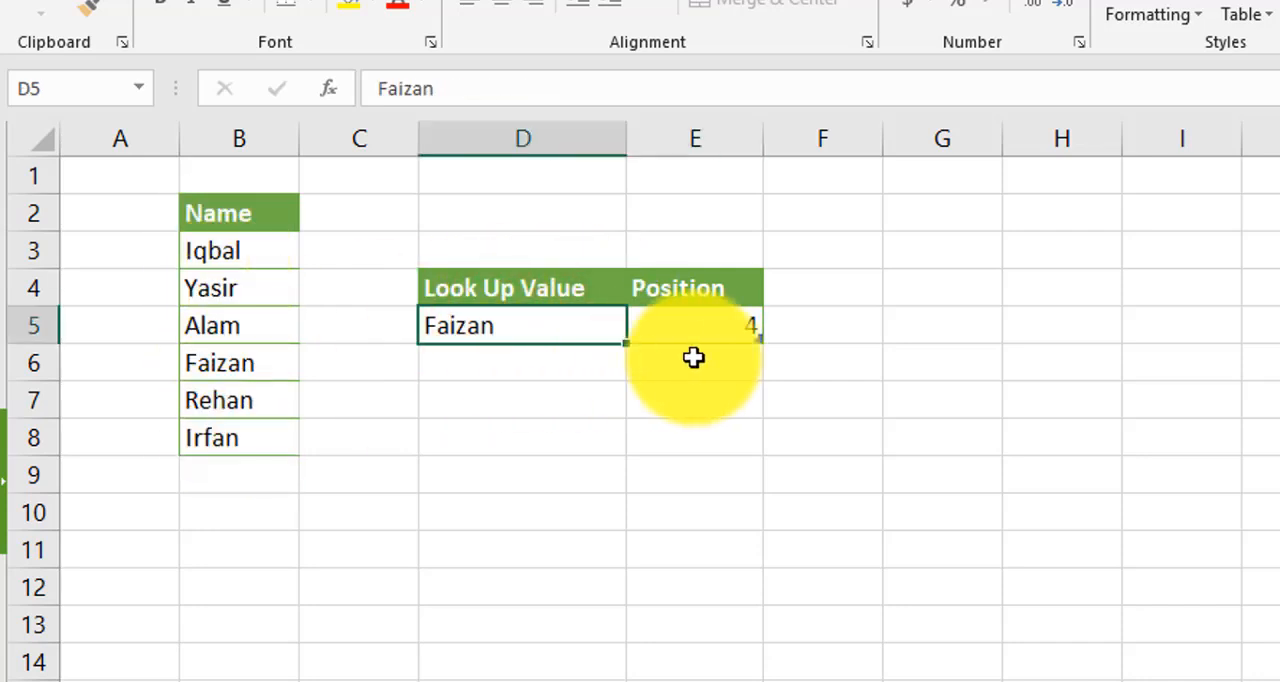
pyautogui.click(718, 331)
pyautogui.doubleClick(718, 331)
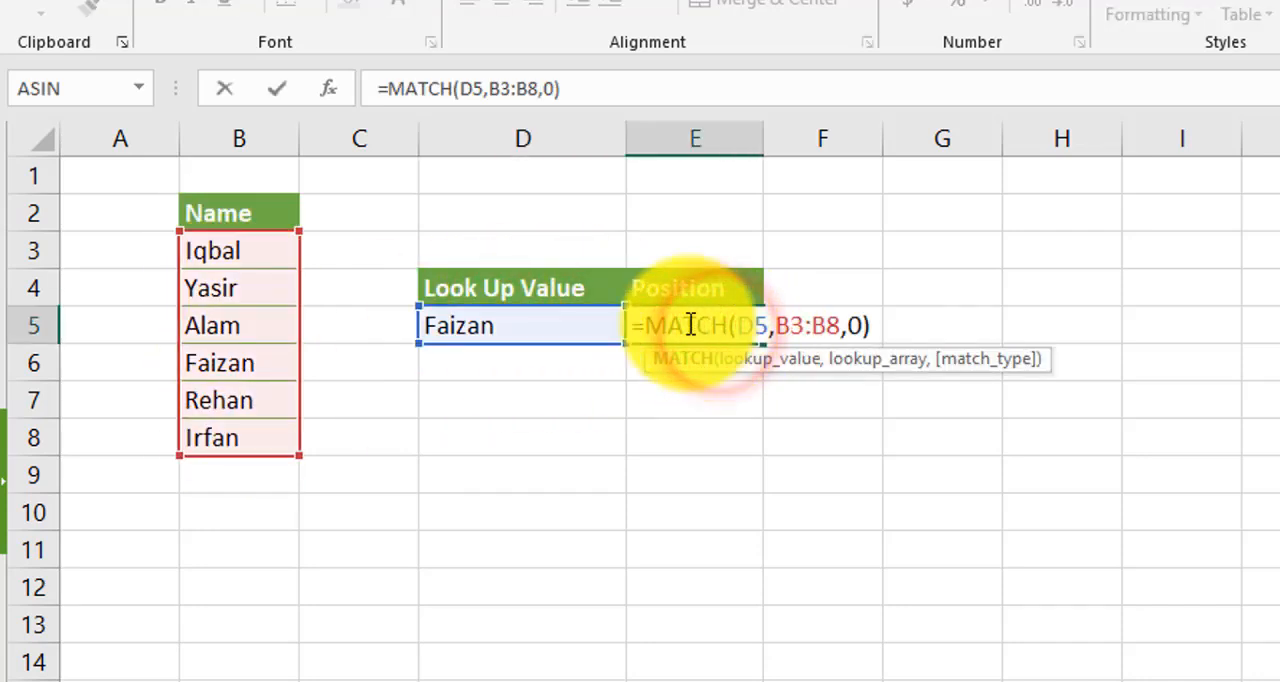
pyautogui.click(758, 324)
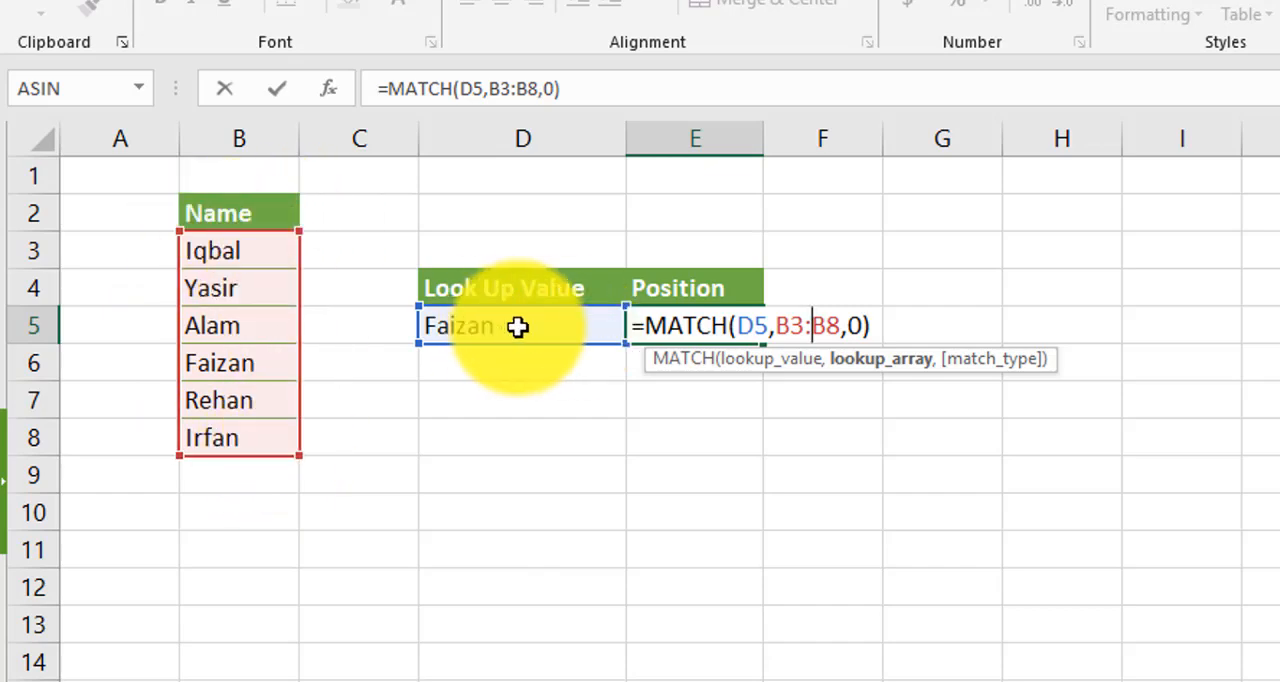
pyautogui.click(851, 320)
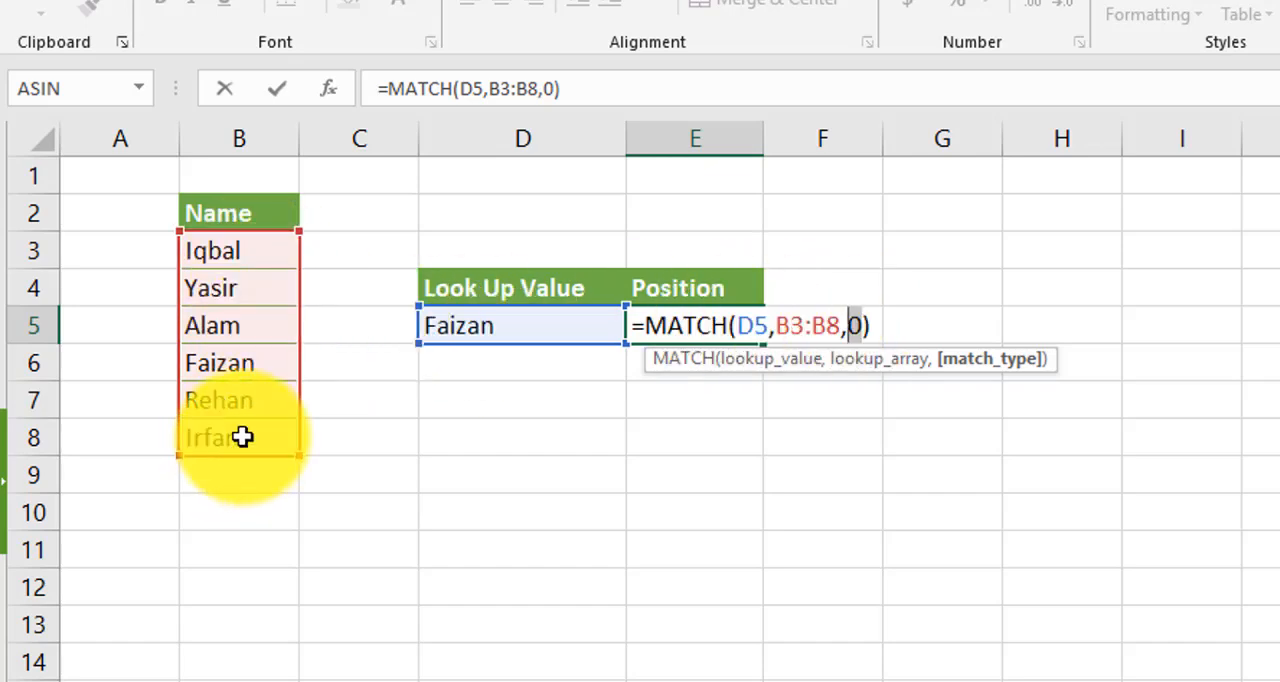
pyautogui.press('Return')
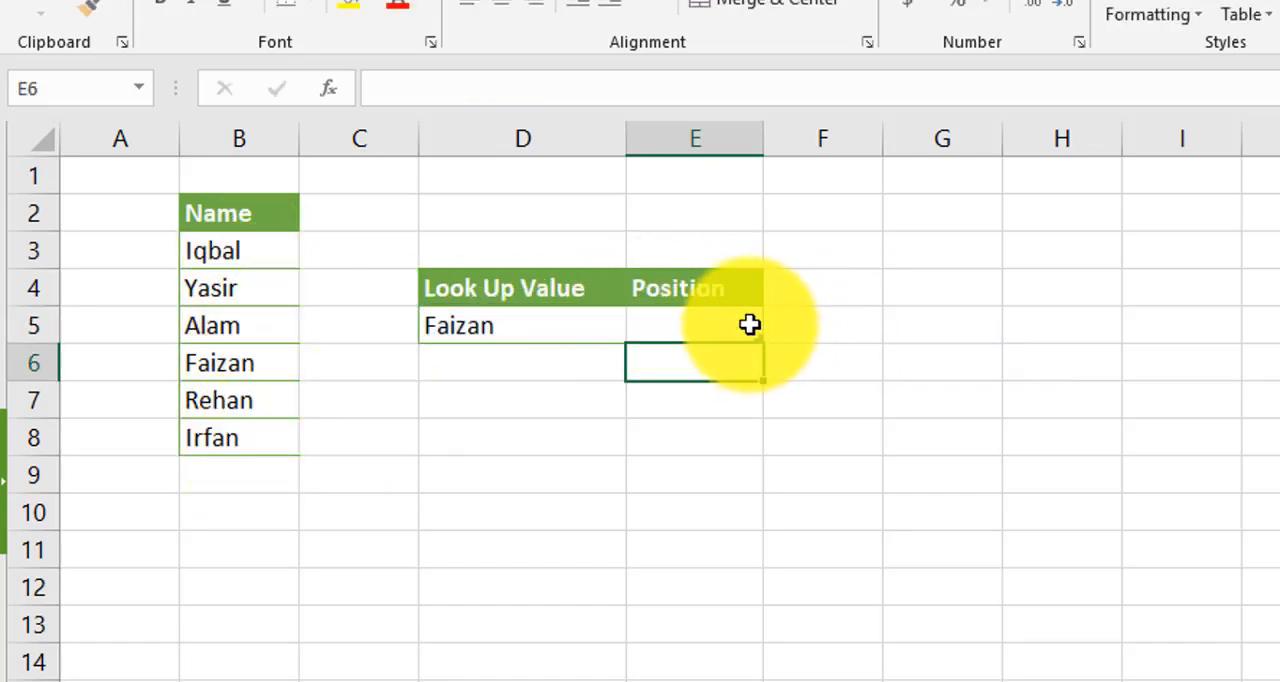
pyautogui.click(750, 325)
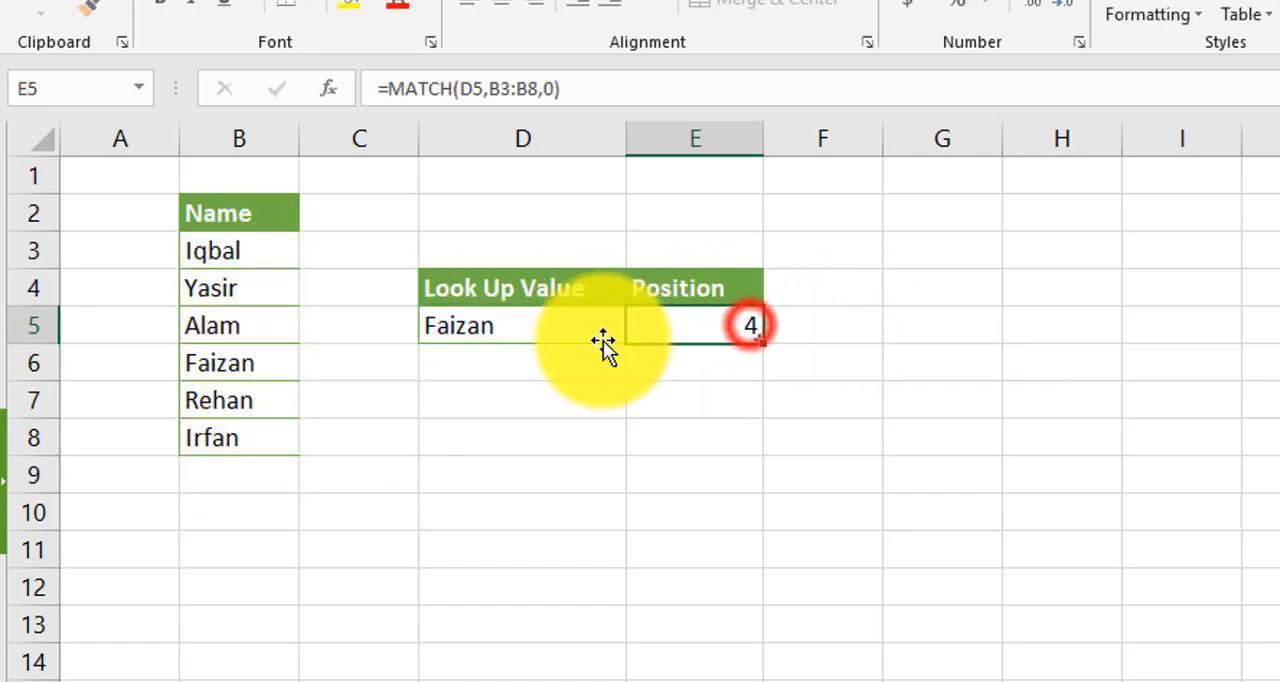
pyautogui.click(209, 373)
pyautogui.moveTo(223, 251); pyautogui.dragTo(221, 335)
pyautogui.click(219, 373)
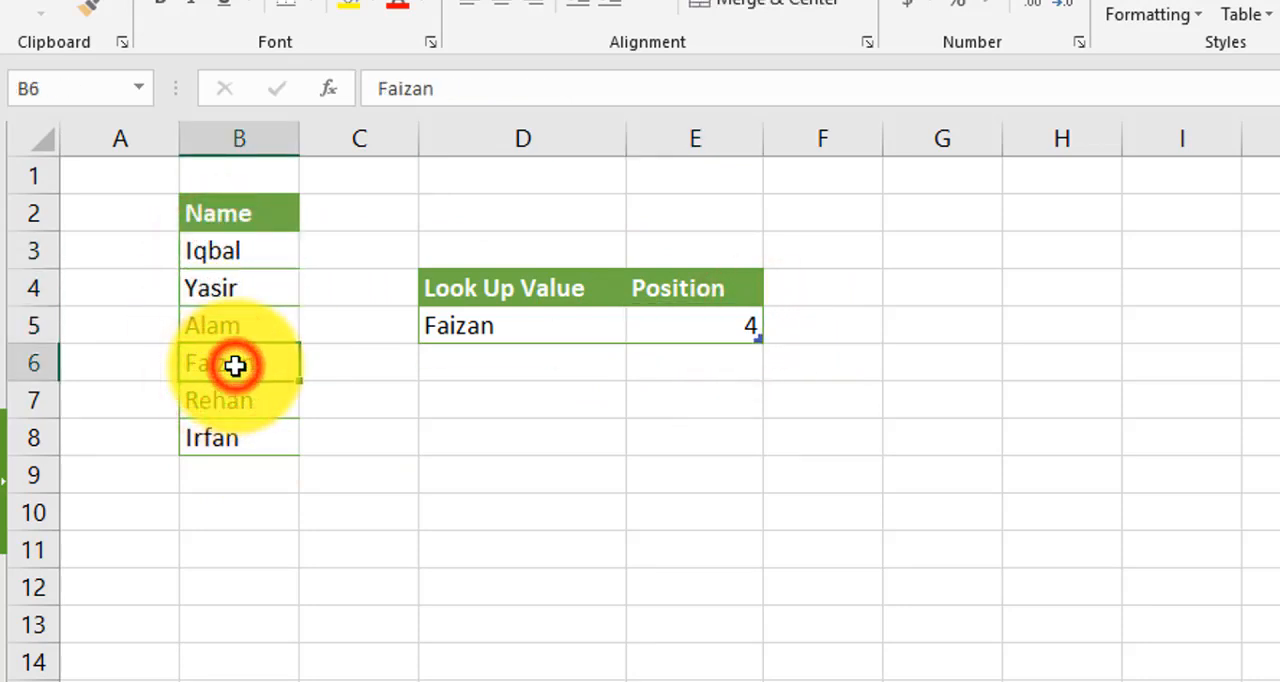
pyautogui.click(710, 340)
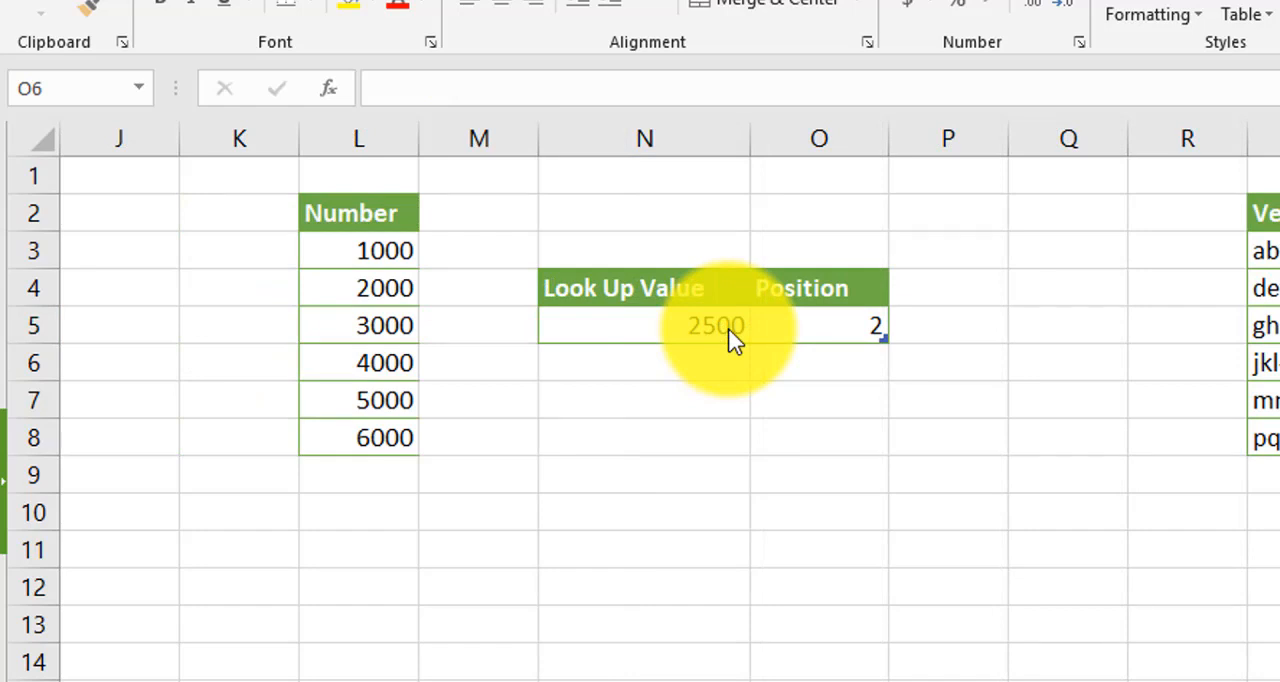
# - Examine the MATCH formula with match type 1 in O5, its lookup value in N5 and the number list
pyautogui.click(403, 265)
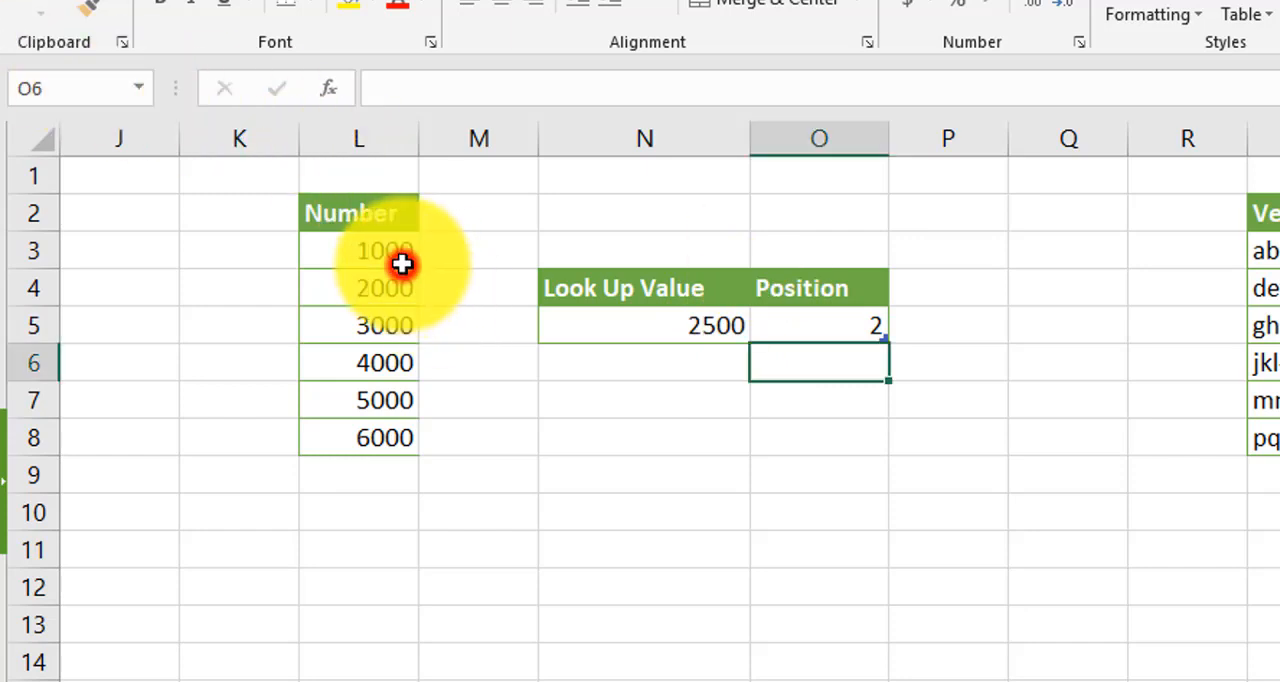
pyautogui.click(690, 332)
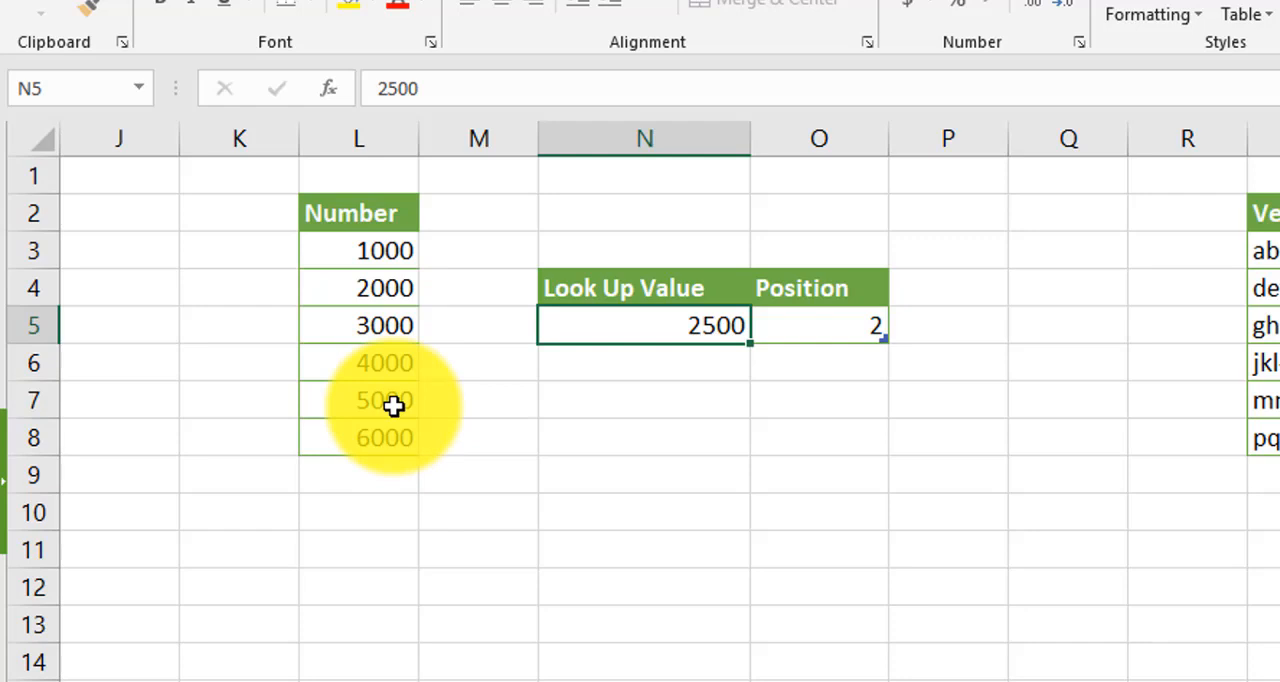
pyautogui.doubleClick(791, 328)
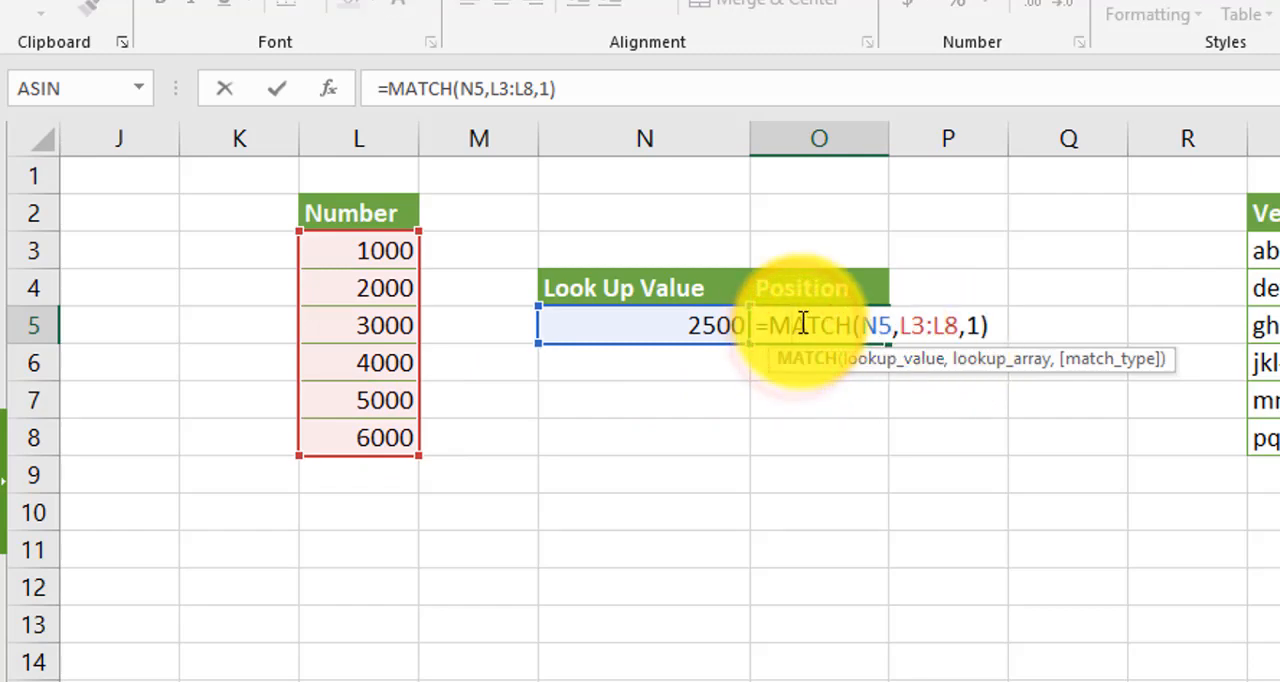
pyautogui.click(878, 323)
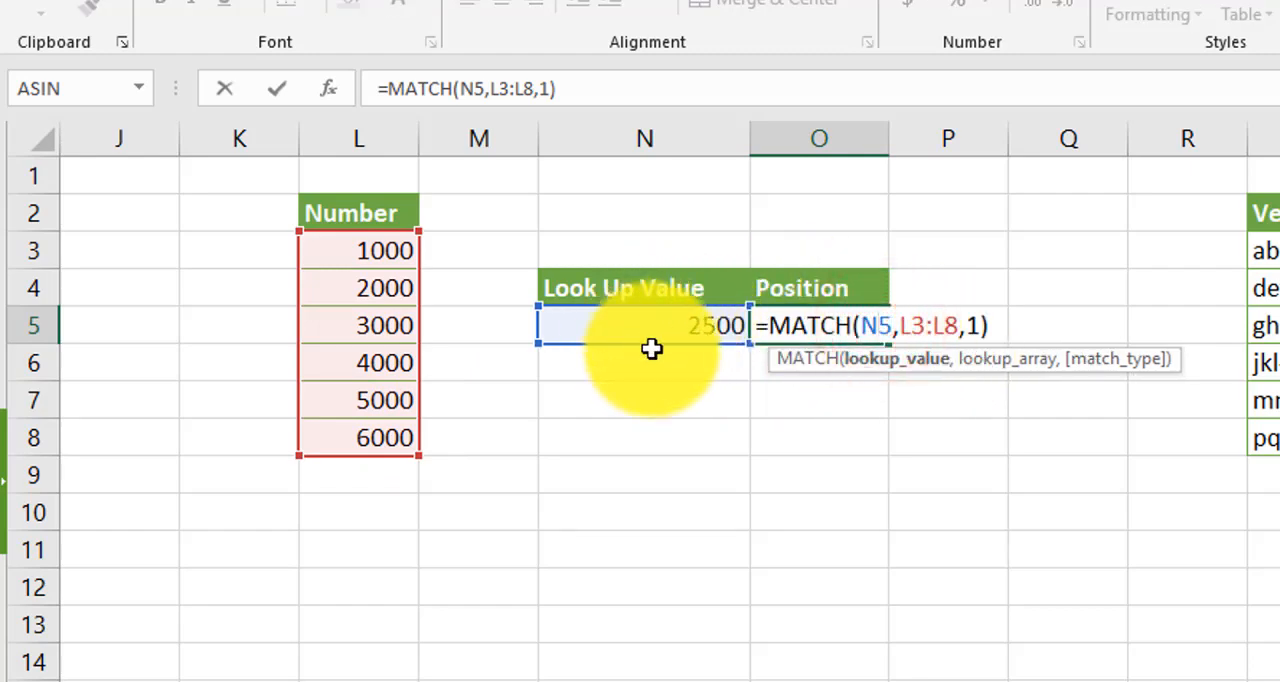
pyautogui.click(921, 326)
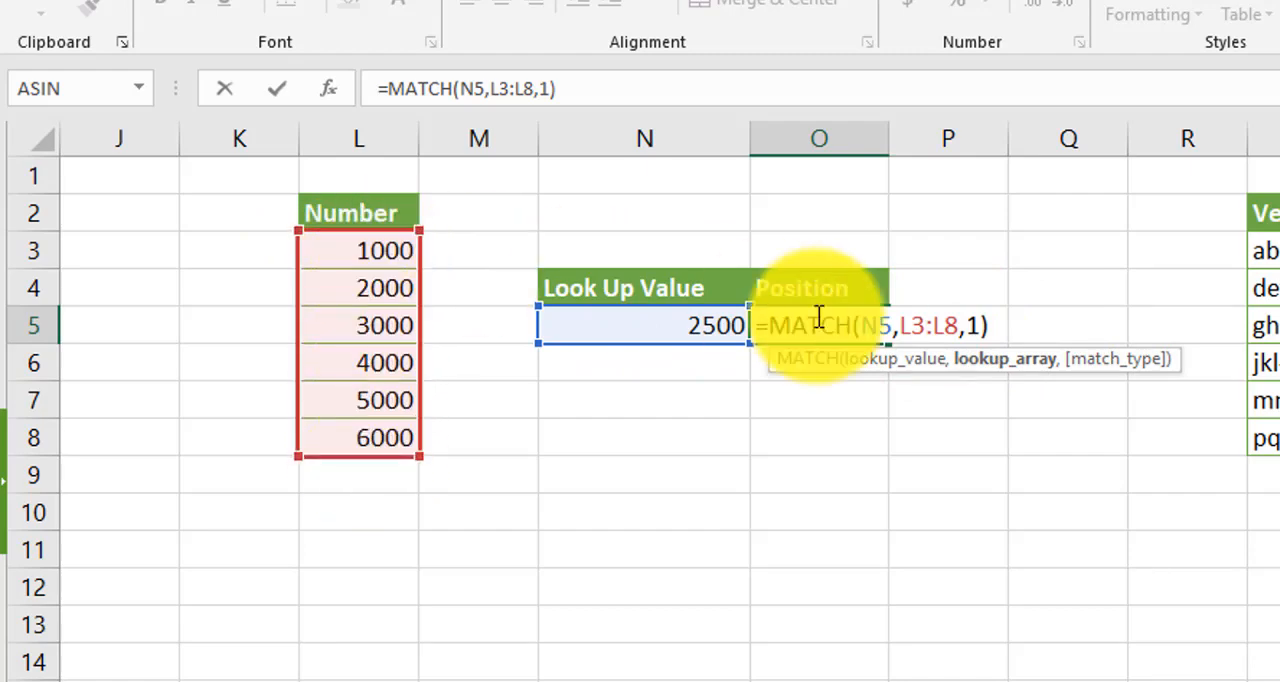
pyautogui.click(970, 326)
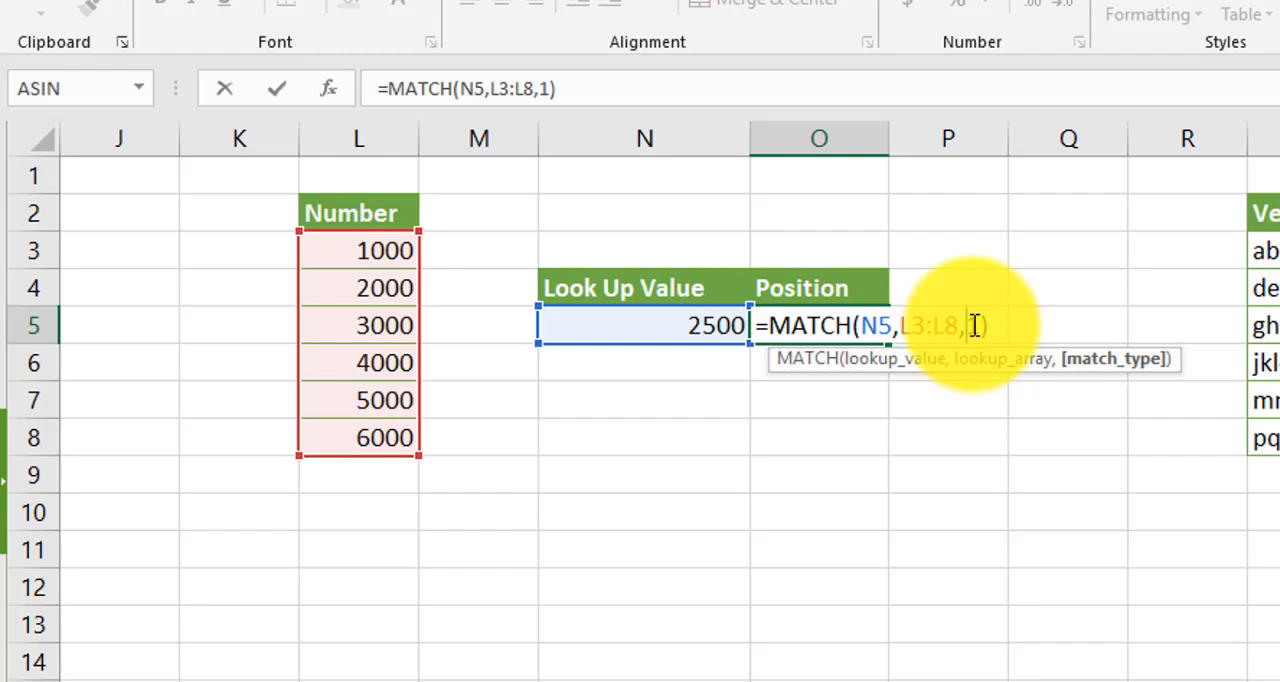
pyautogui.press('Return')
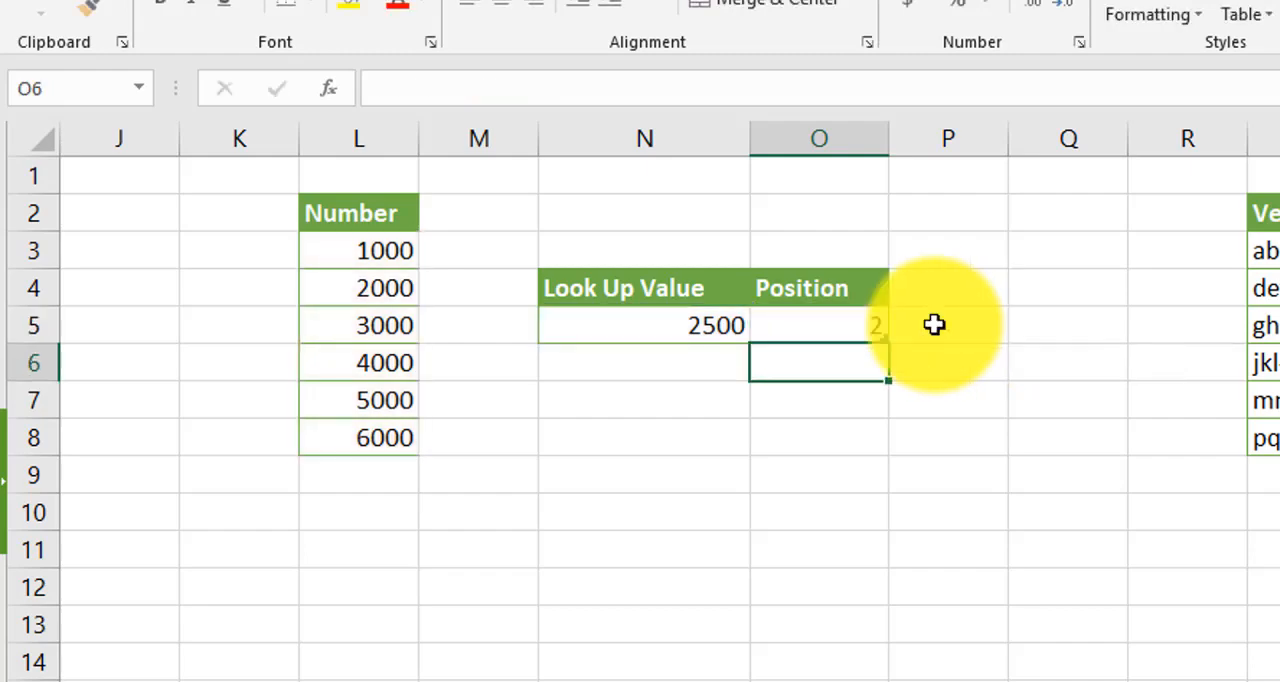
pyautogui.click(663, 331)
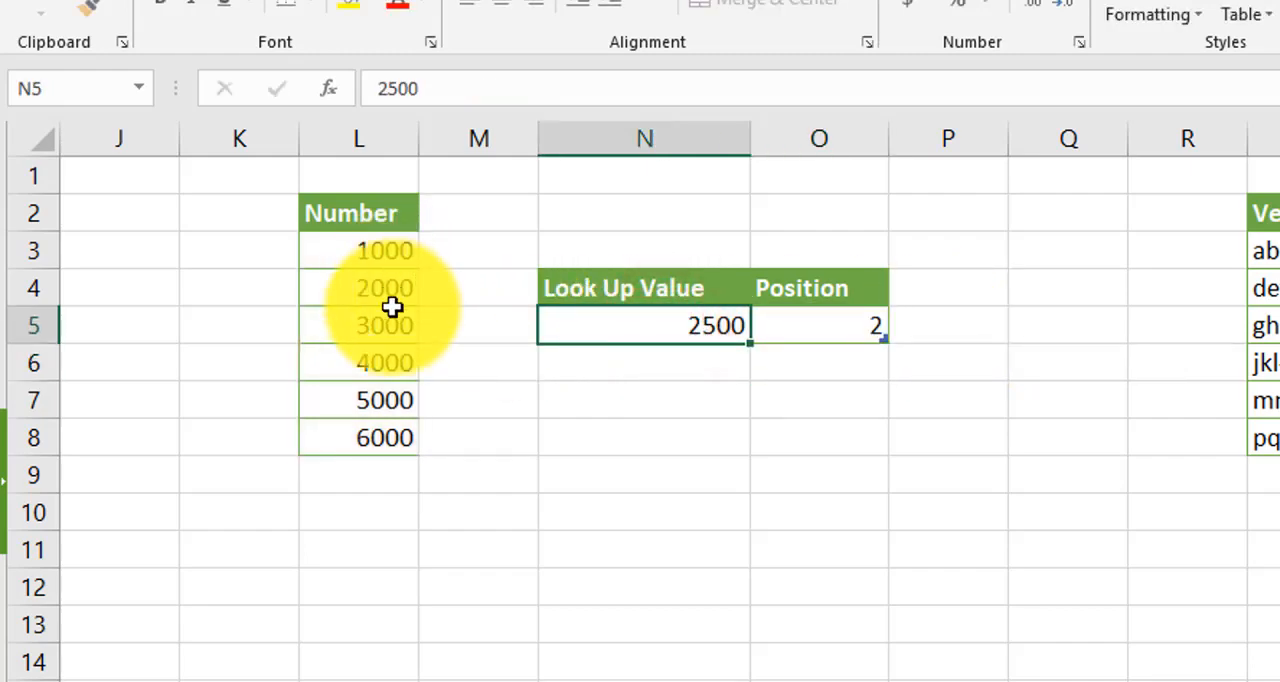
pyautogui.click(857, 334)
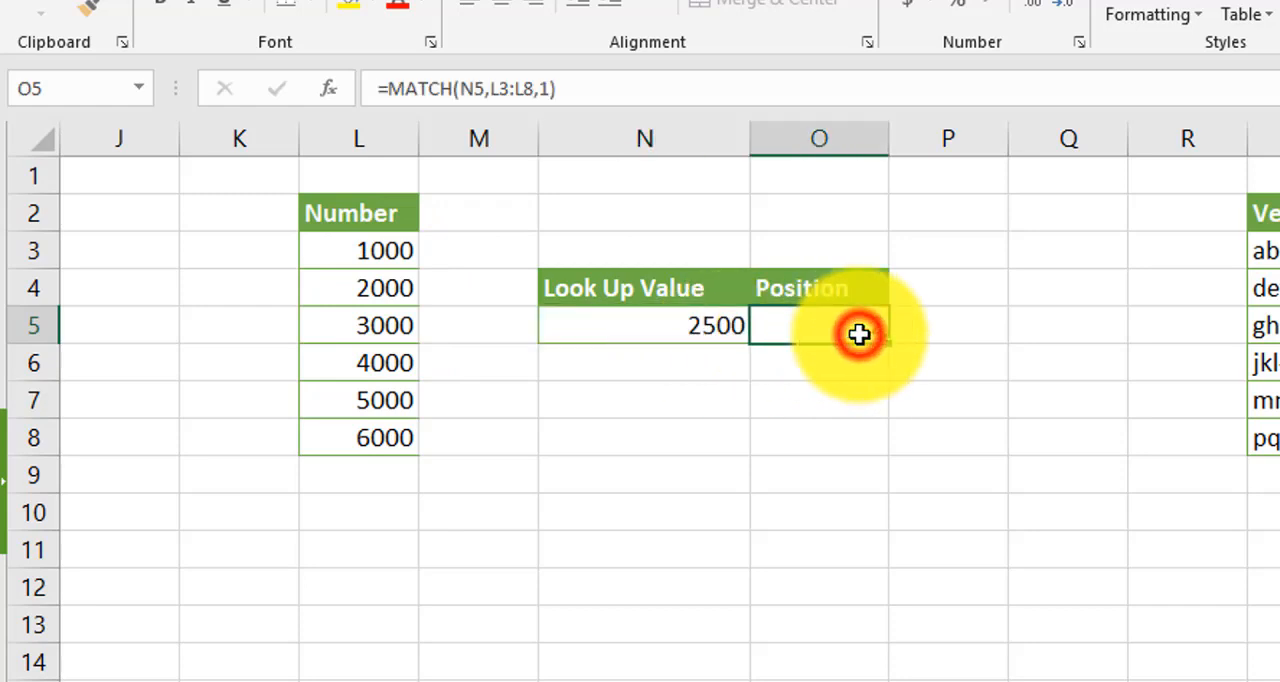
pyautogui.click(350, 293)
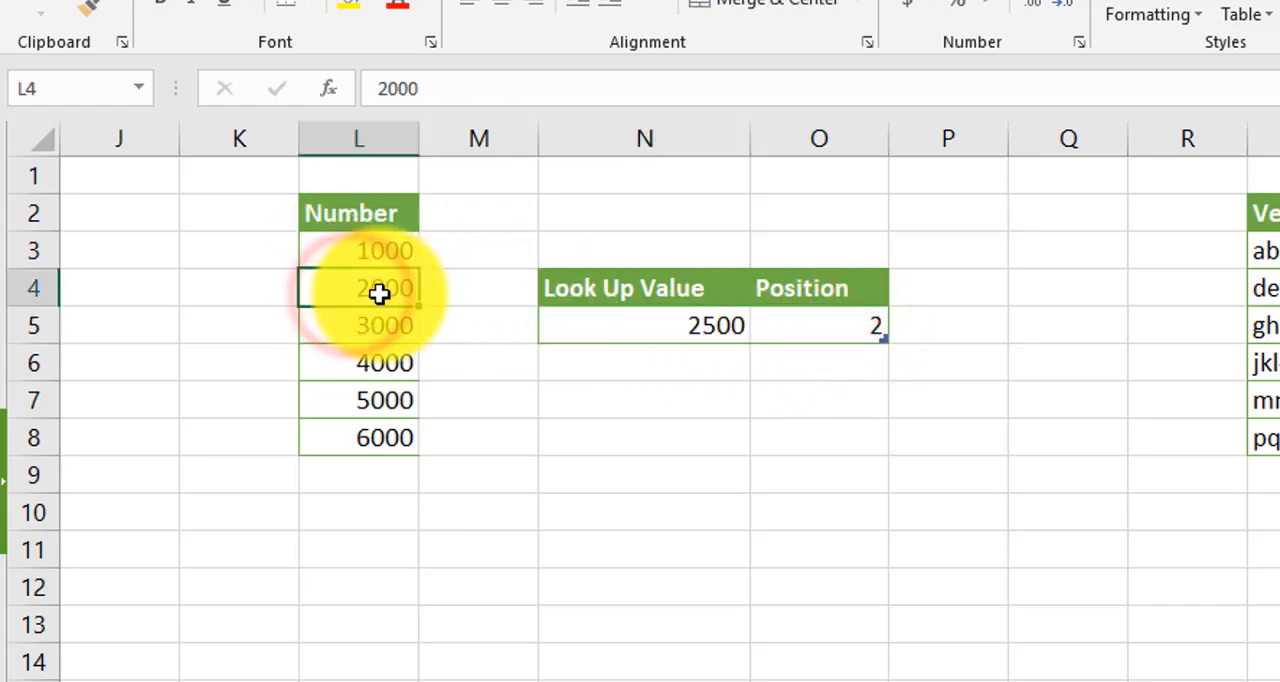
# - Set the match type of the MATCH formula in O5 to -1
pyautogui.doubleClick(828, 328)
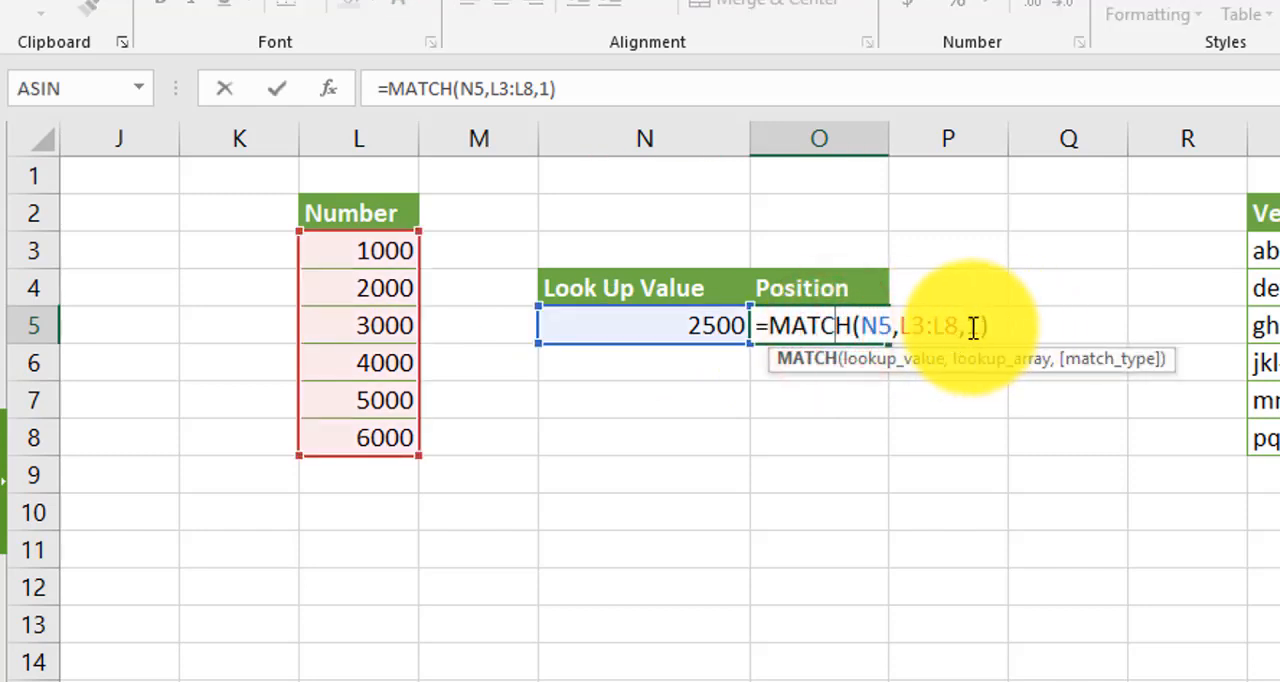
pyautogui.click(971, 328)
pyautogui.write('-')
pyautogui.press('Return')
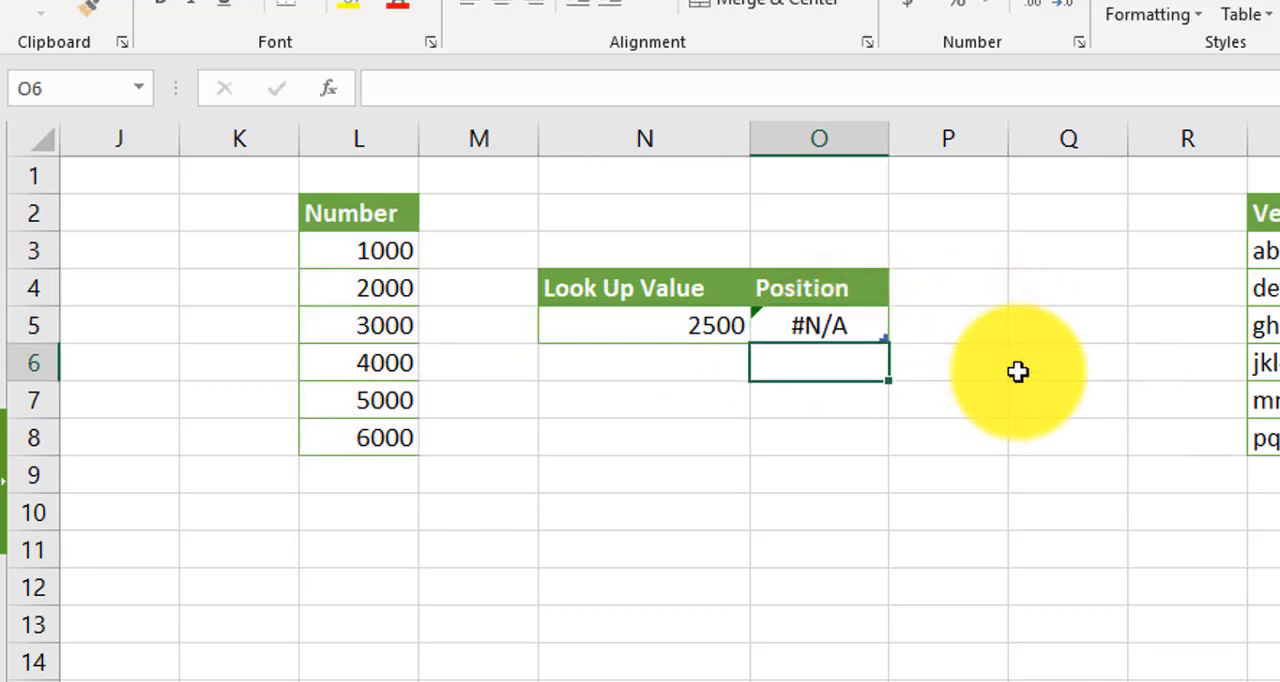
pyautogui.press('Up')
# - Sort the numbers in L3:L8 from largest to smallest and check the position in O5 against the list
pyautogui.click(384, 253)
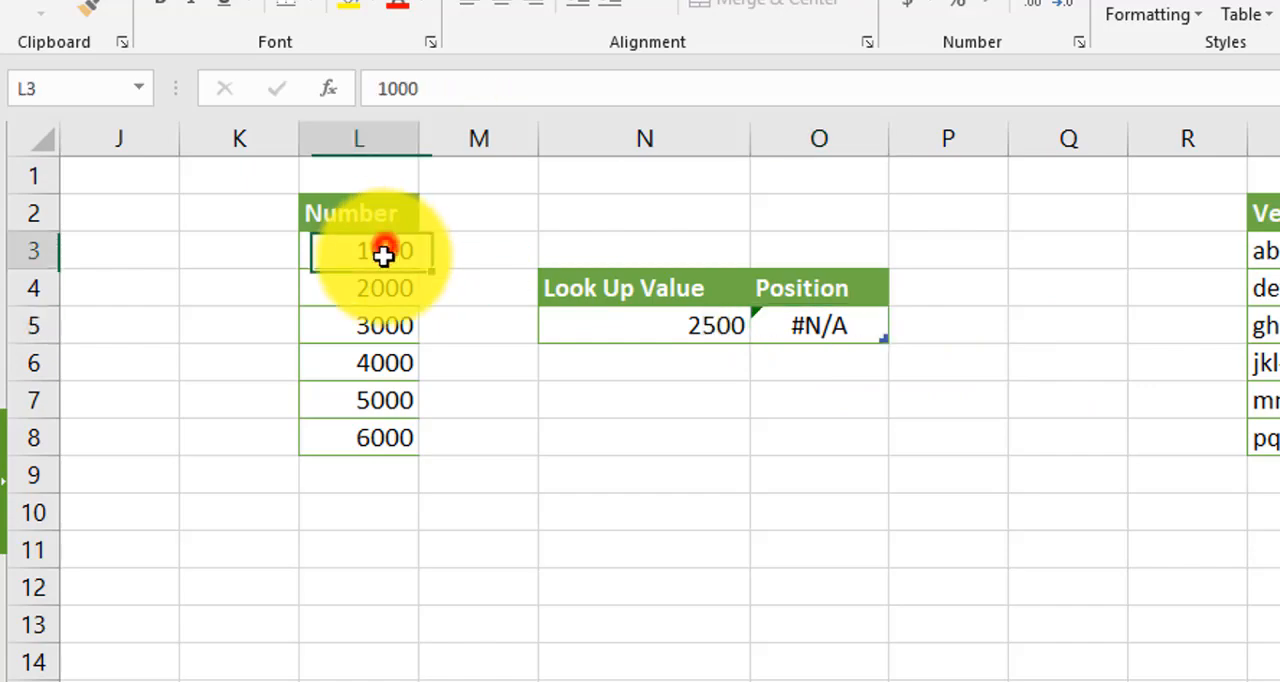
pyautogui.moveTo(384, 253); pyautogui.dragTo(380, 440)
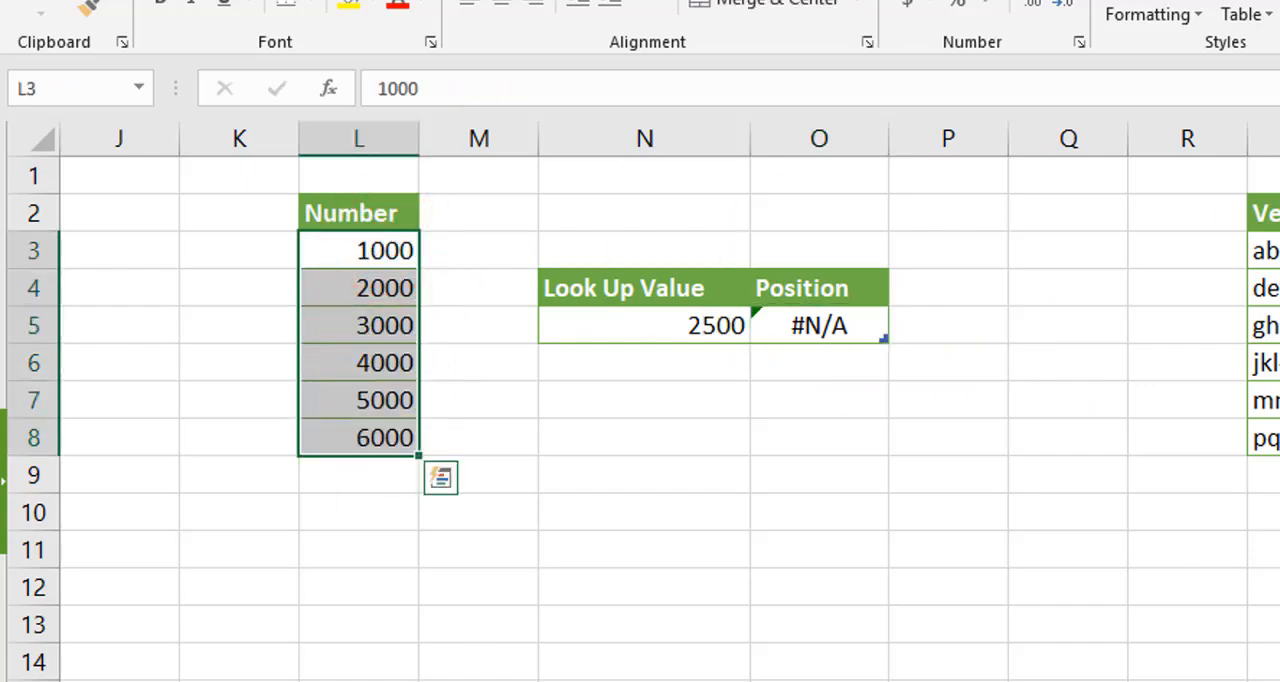
pyautogui.click(1247, 82)
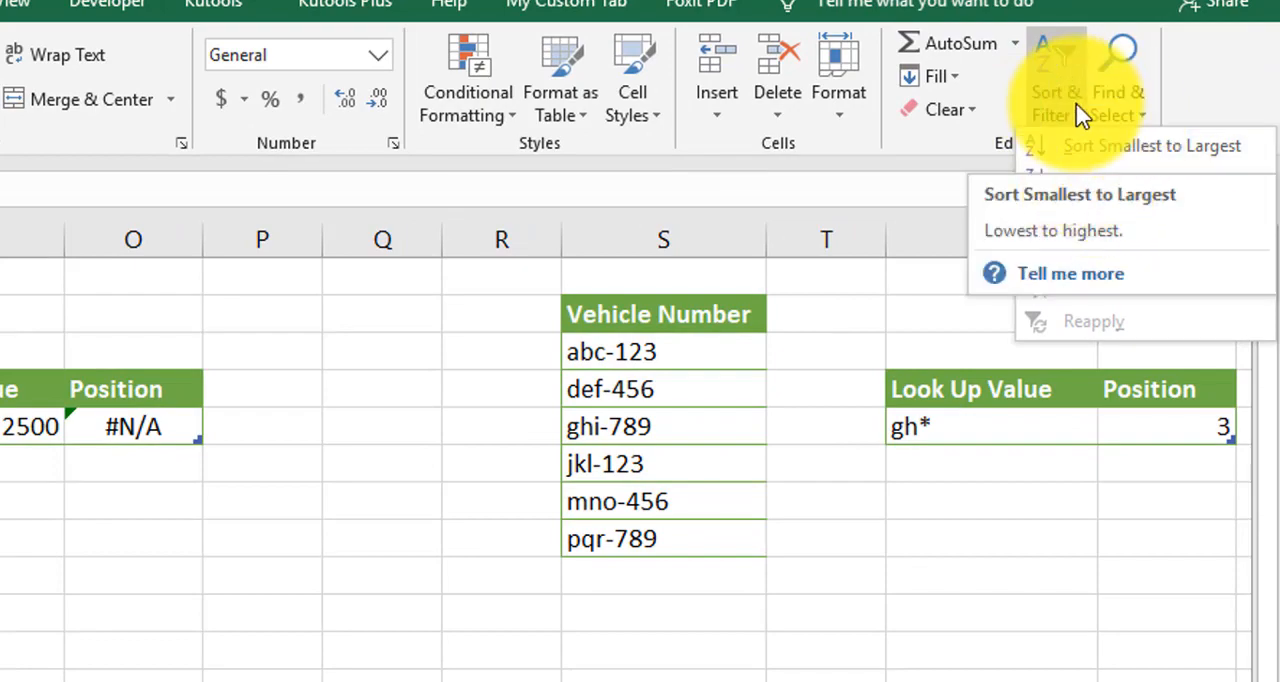
pyautogui.click(1077, 187)
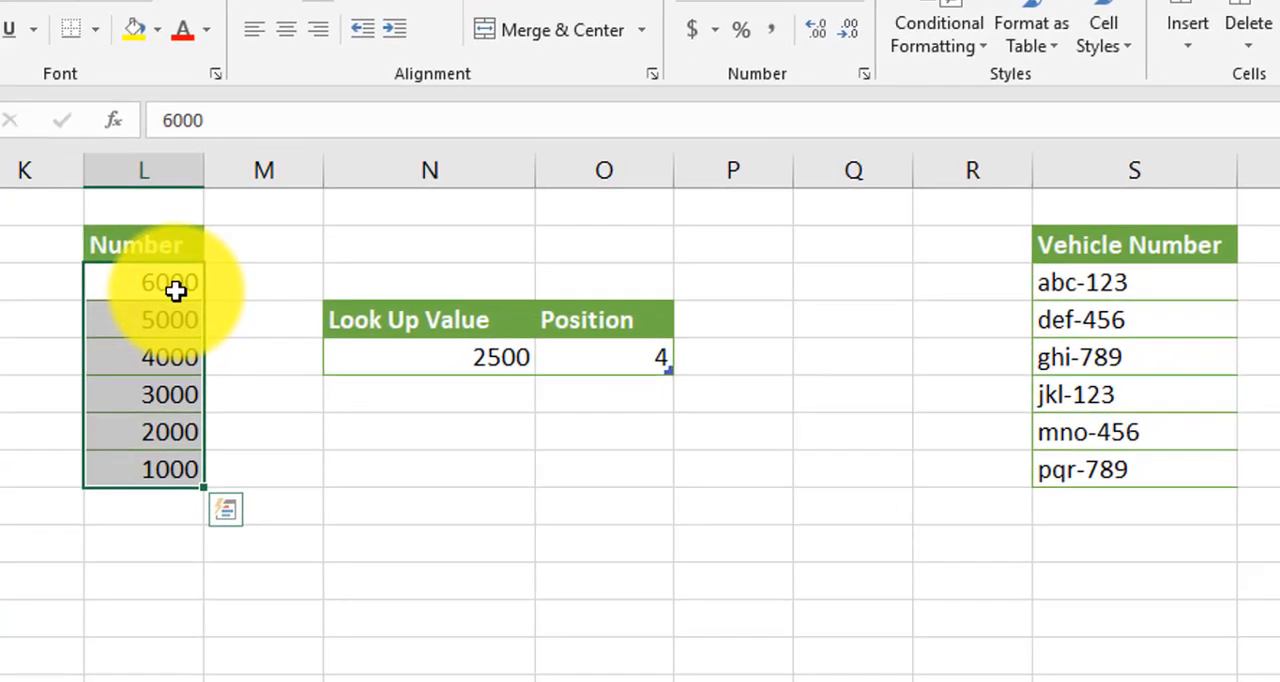
pyautogui.click(178, 286)
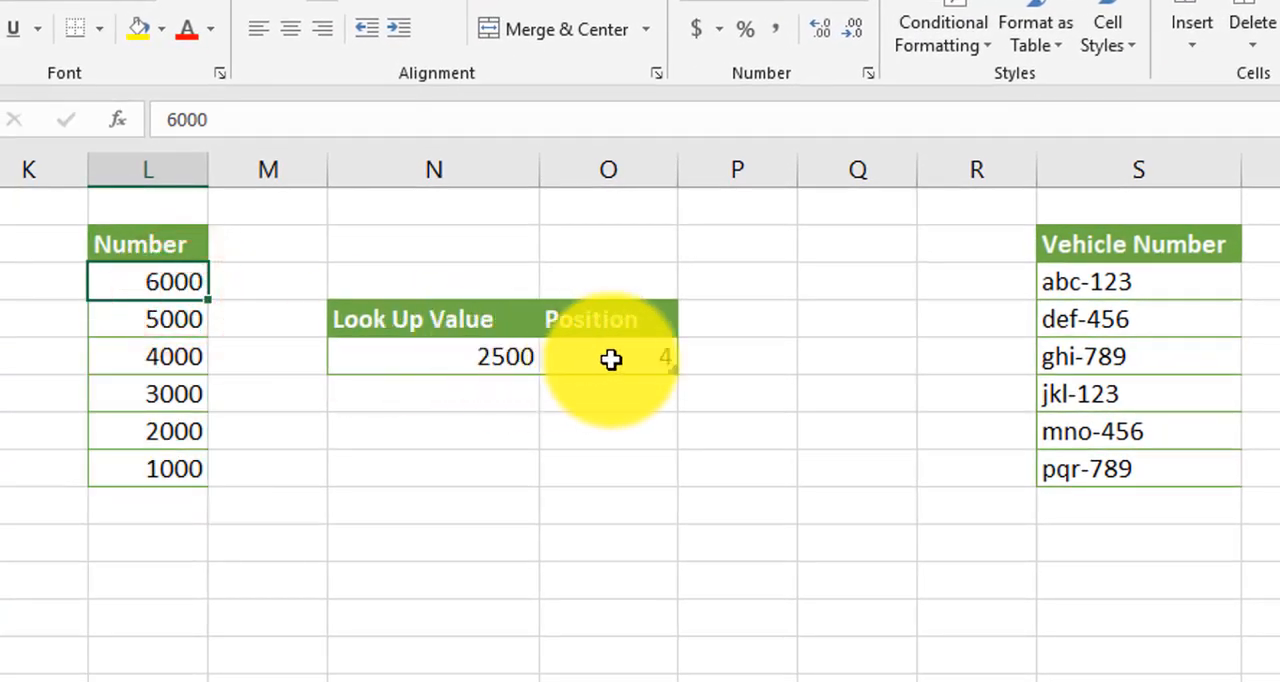
pyautogui.click(636, 358)
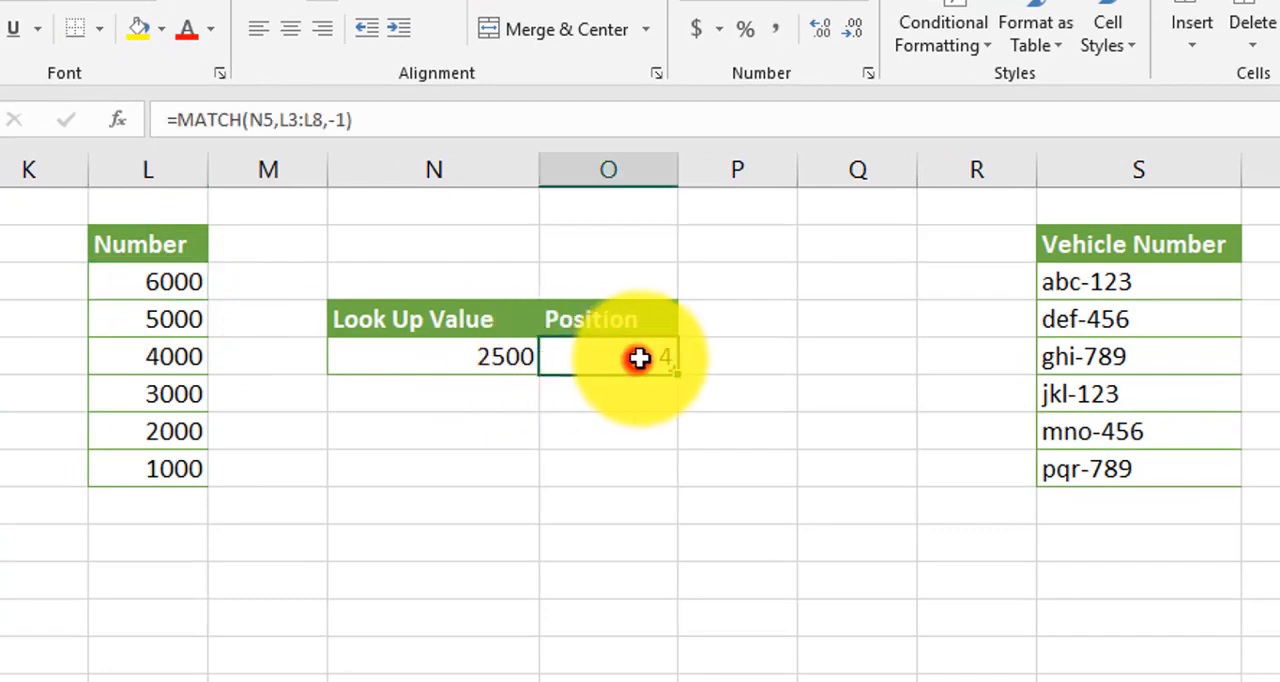
pyautogui.click(170, 398)
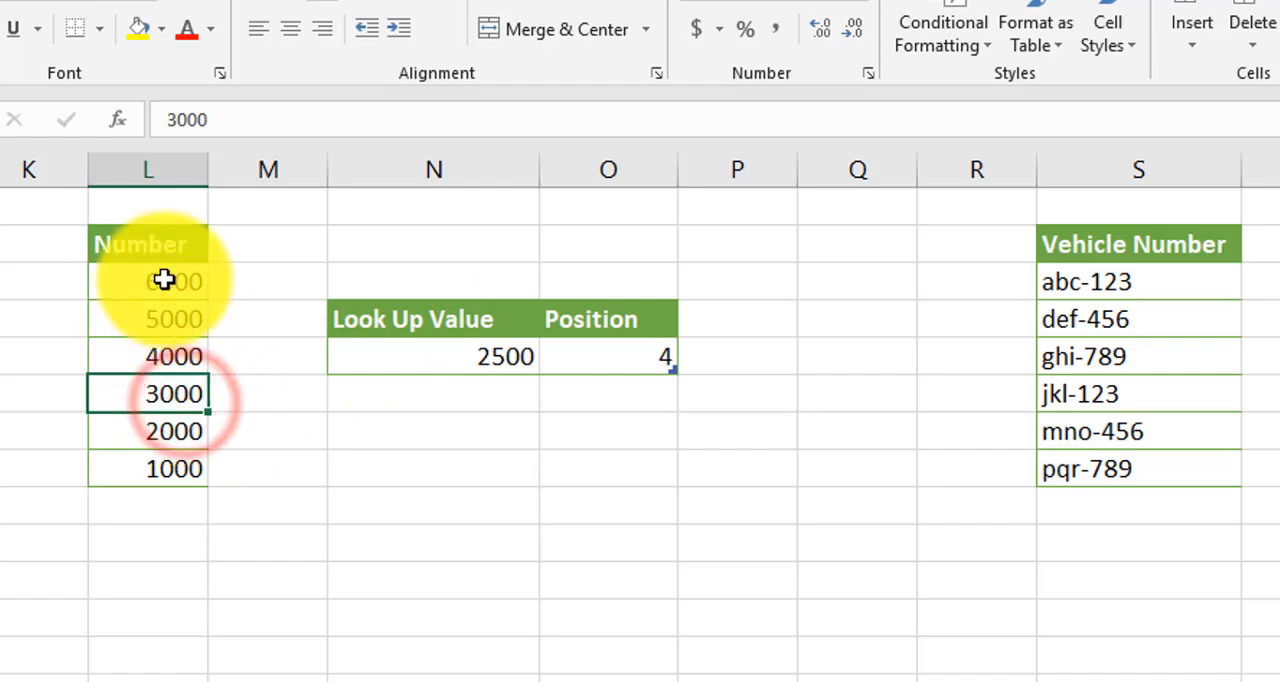
# - Set the match type of the MATCH formula in O5 back to 1
pyautogui.doubleClick(623, 345)
pyautogui.click(763, 372)
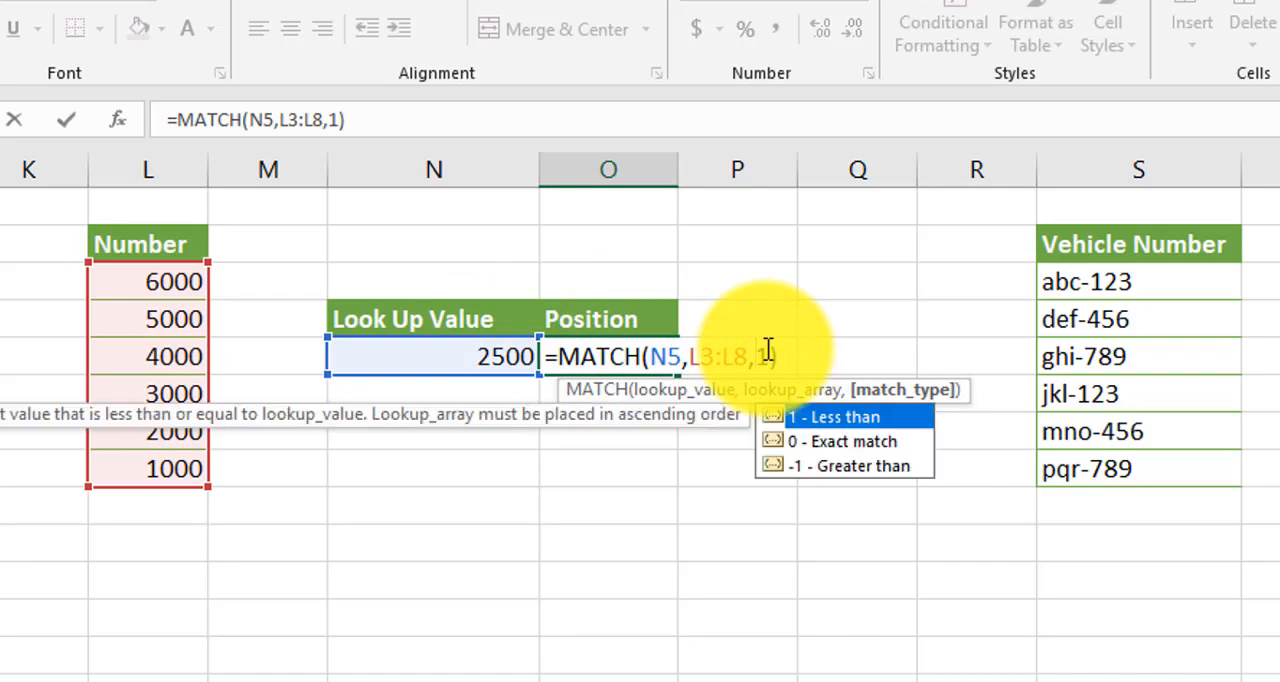
pyautogui.press('Return')
# - Sort the numbers in L3:L8 from smallest to largest and check the matched entry in the list
pyautogui.moveTo(188, 281); pyautogui.dragTo(177, 468)
pyautogui.click(1097, 118)
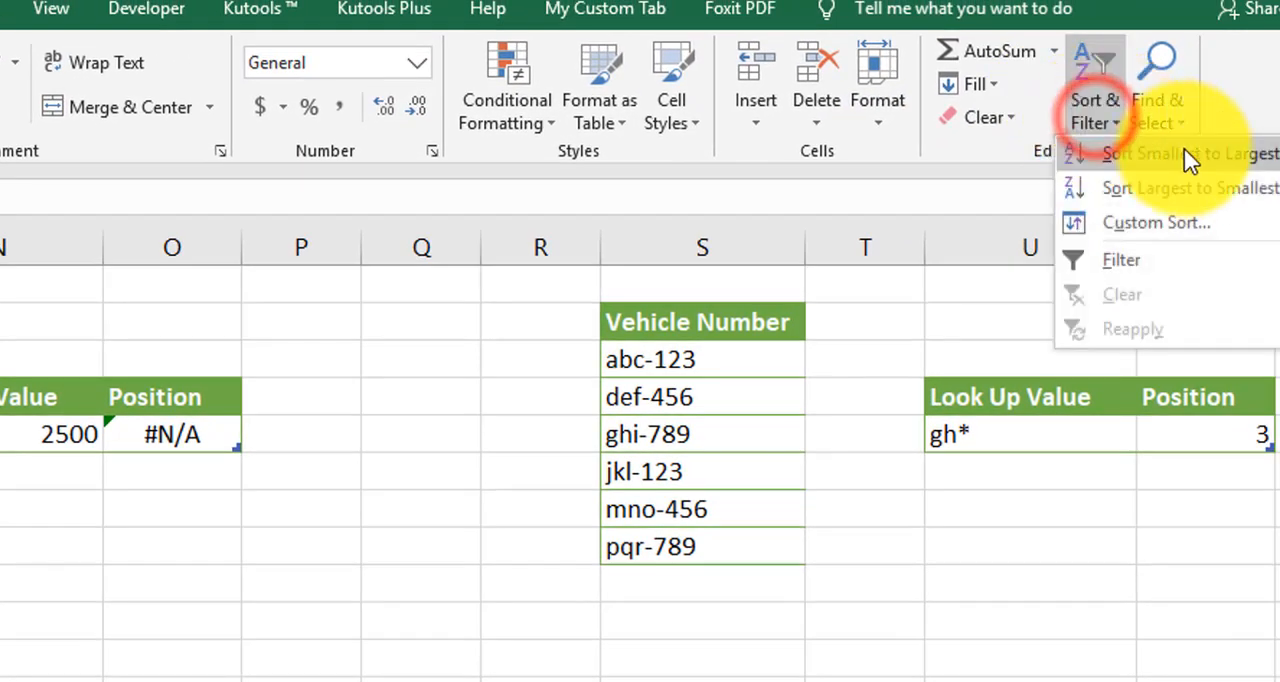
pyautogui.click(1247, 157)
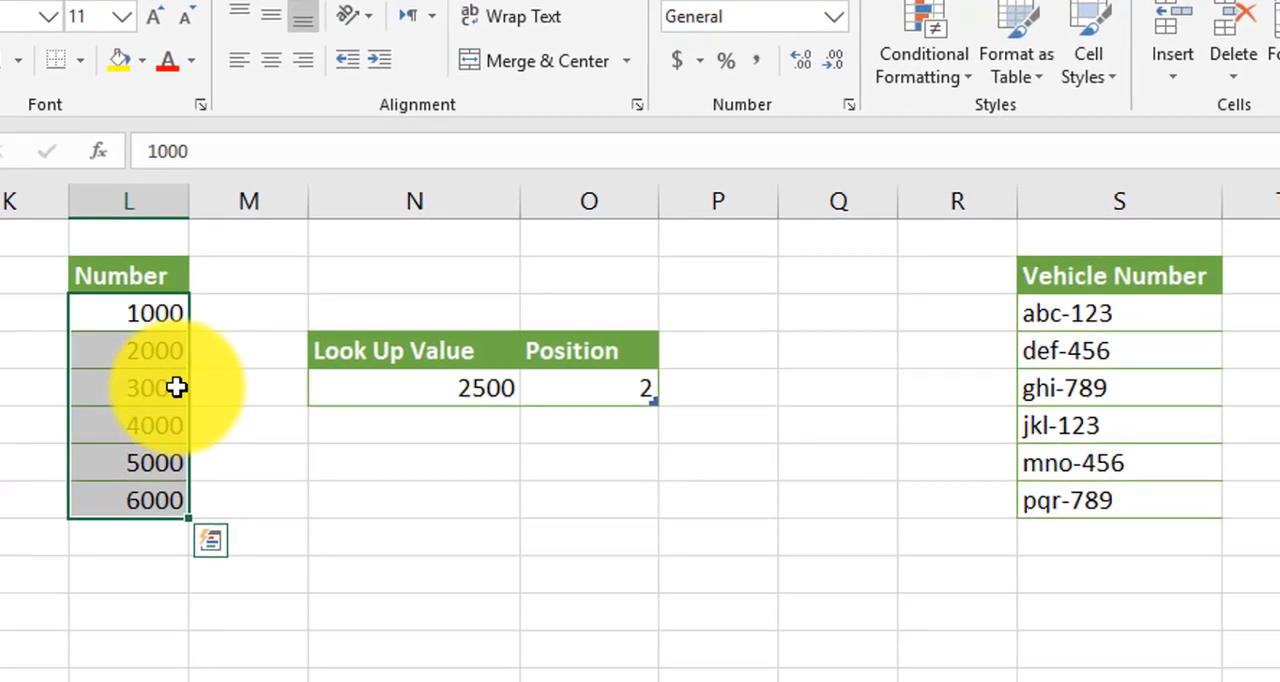
pyautogui.click(157, 355)
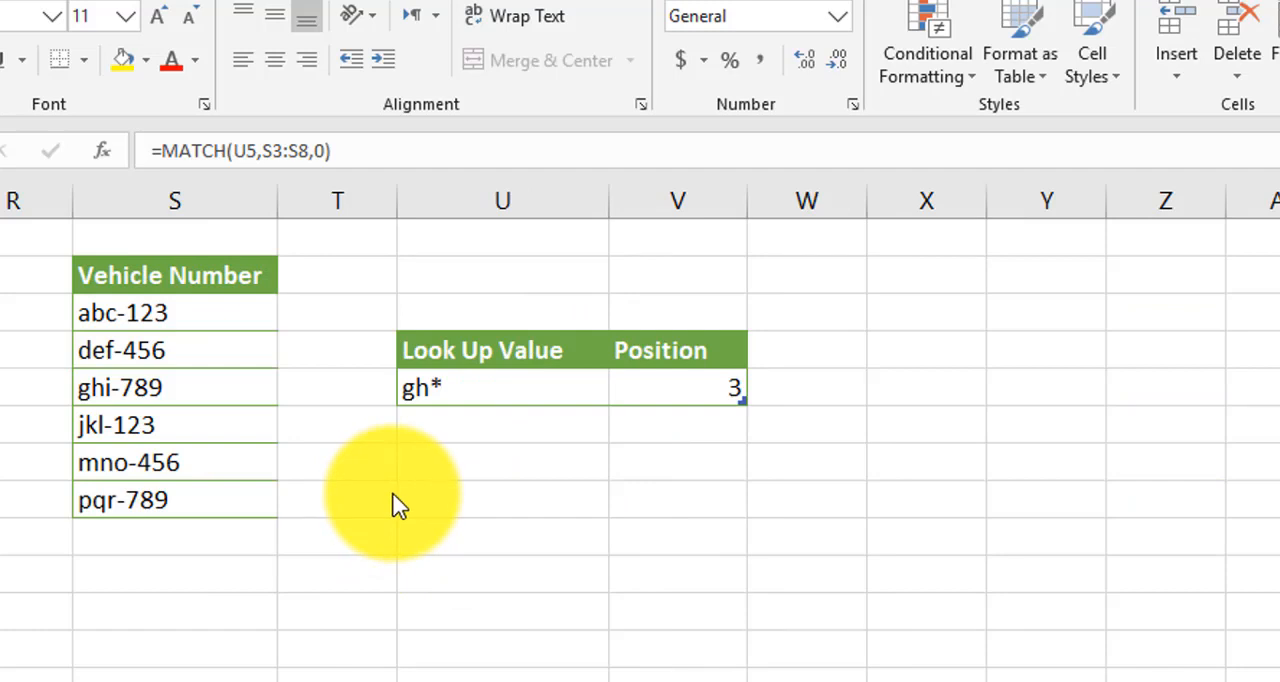
# - Examine the wildcard lookup value in U5, the MATCH formula arguments in V5, and the matching vehicle number
pyautogui.click(402, 490)
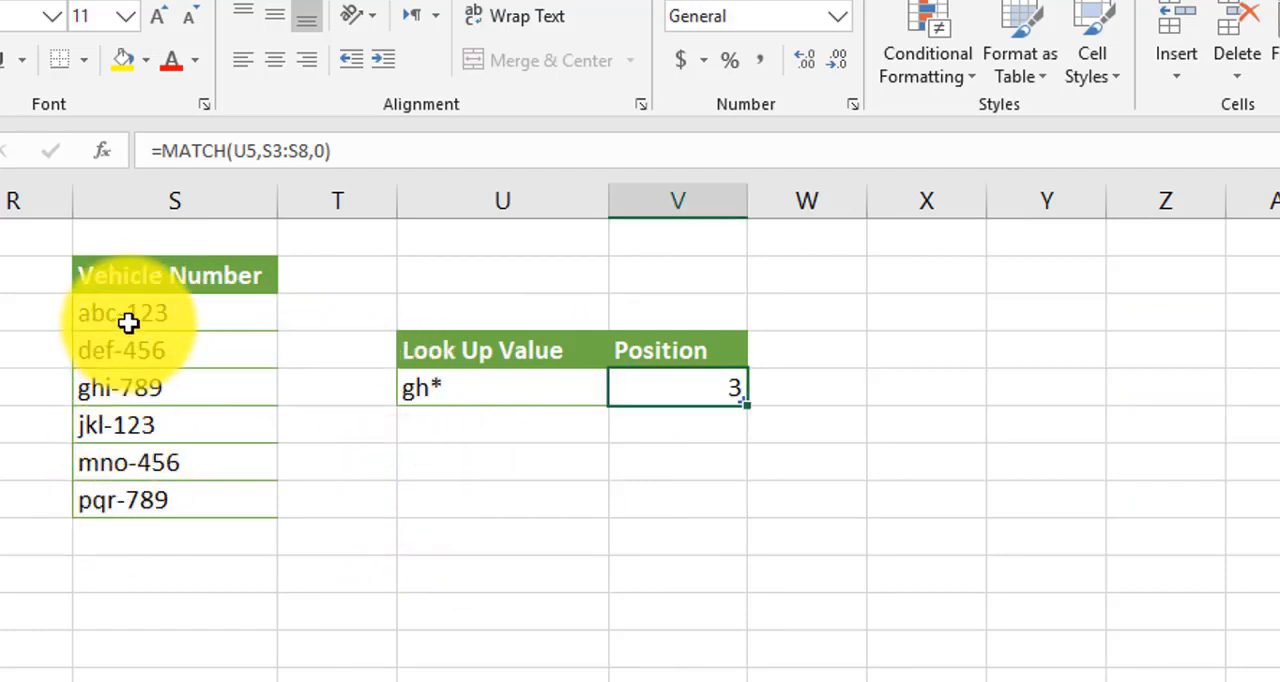
pyautogui.click(489, 391)
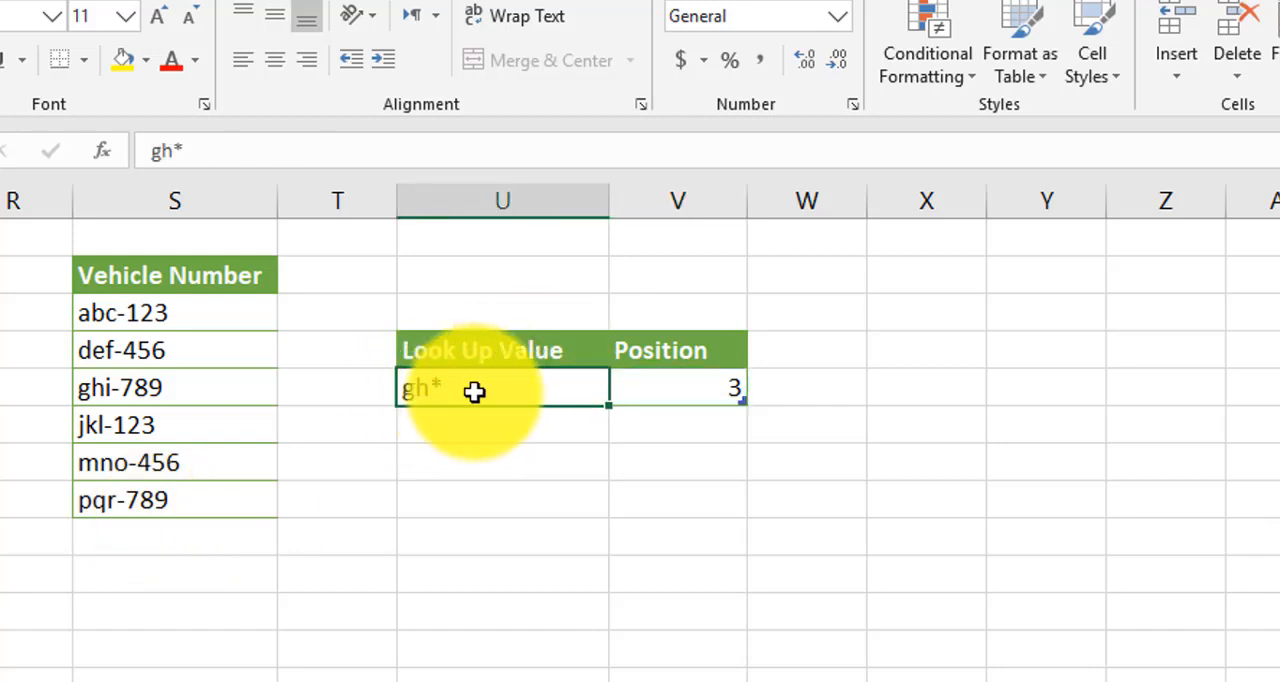
pyautogui.doubleClick(675, 392)
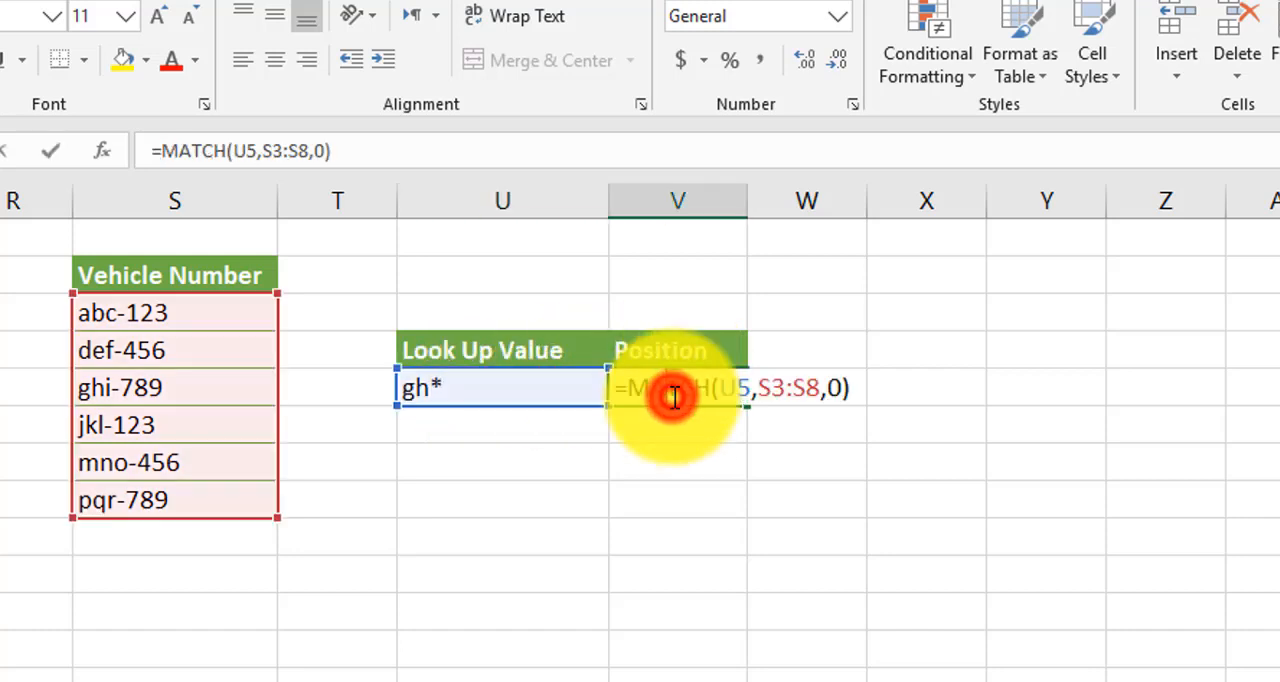
pyautogui.click(735, 388)
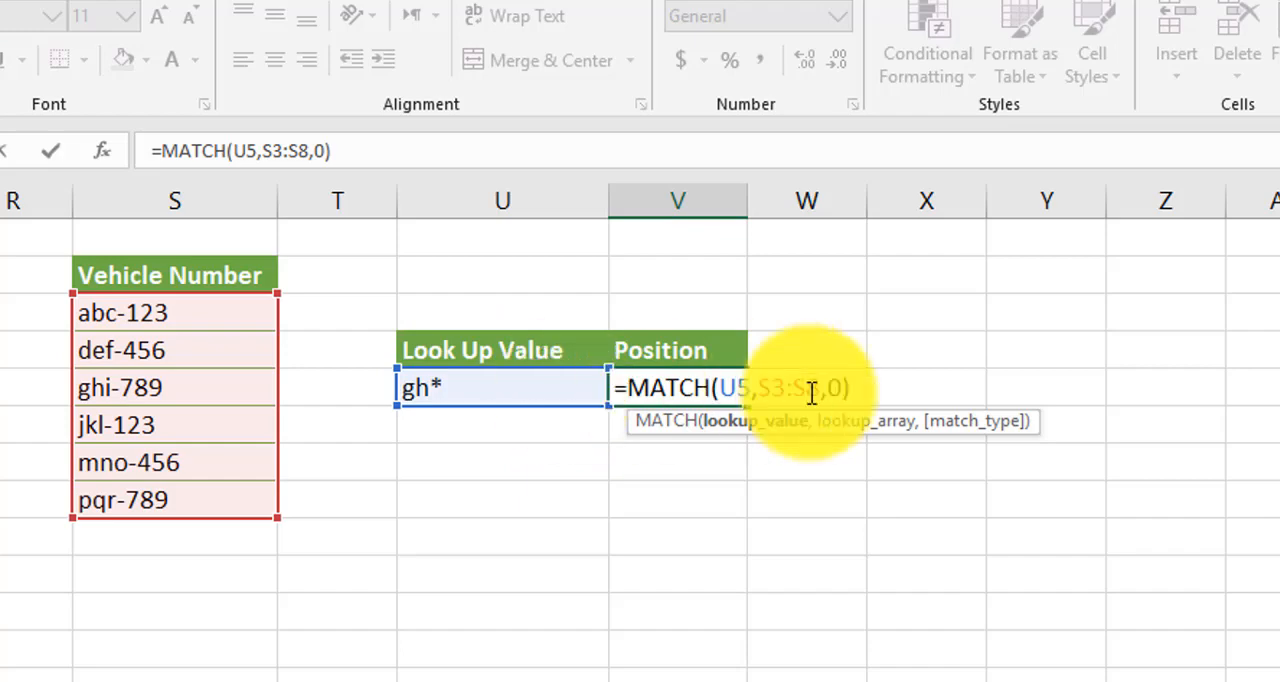
pyautogui.click(787, 388)
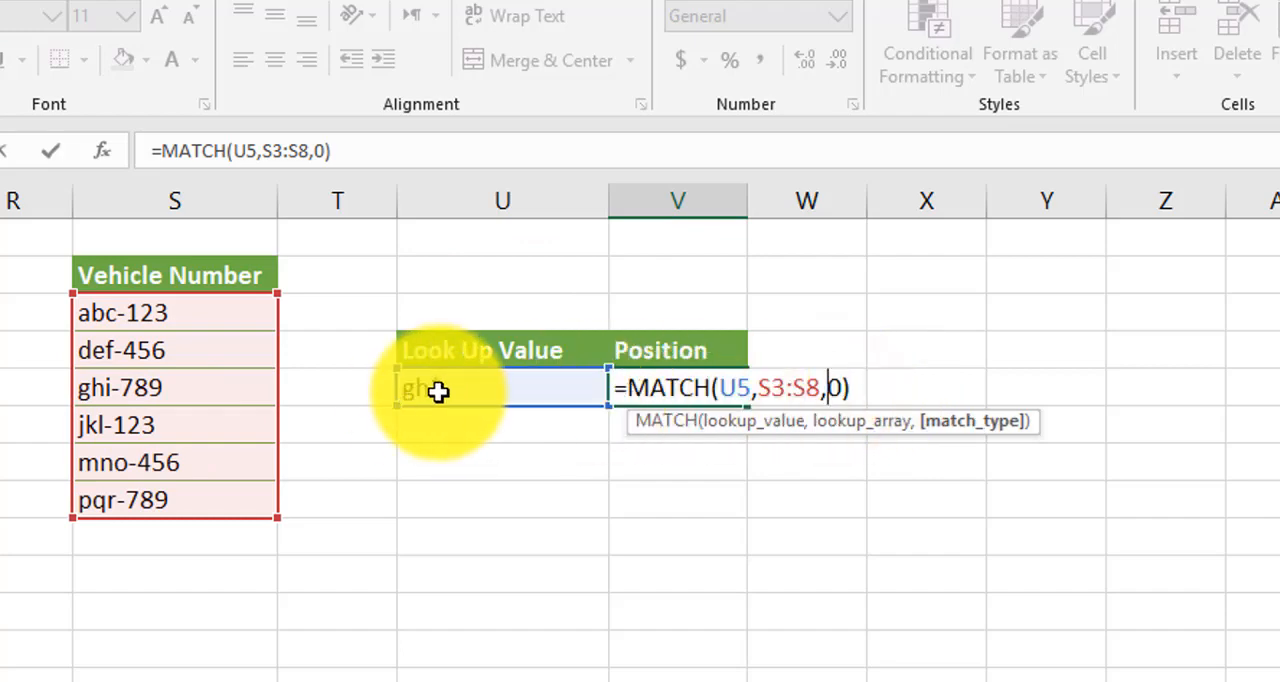
pyautogui.press('Return')
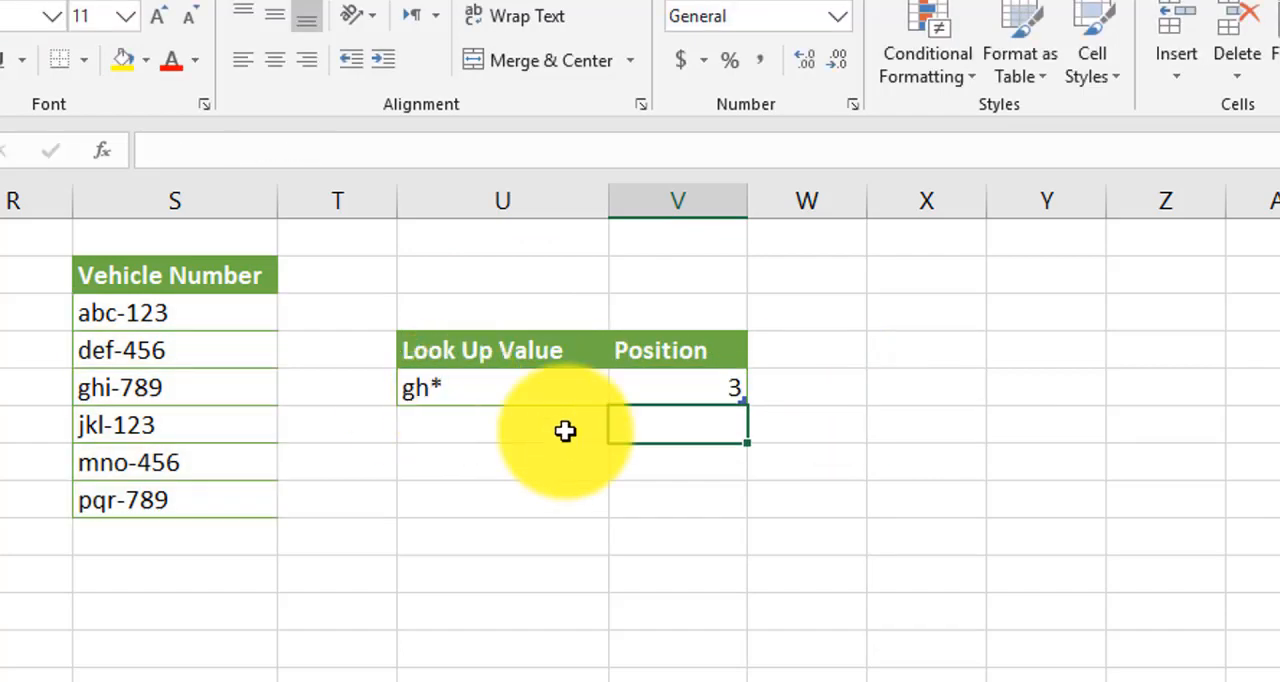
pyautogui.click(711, 391)
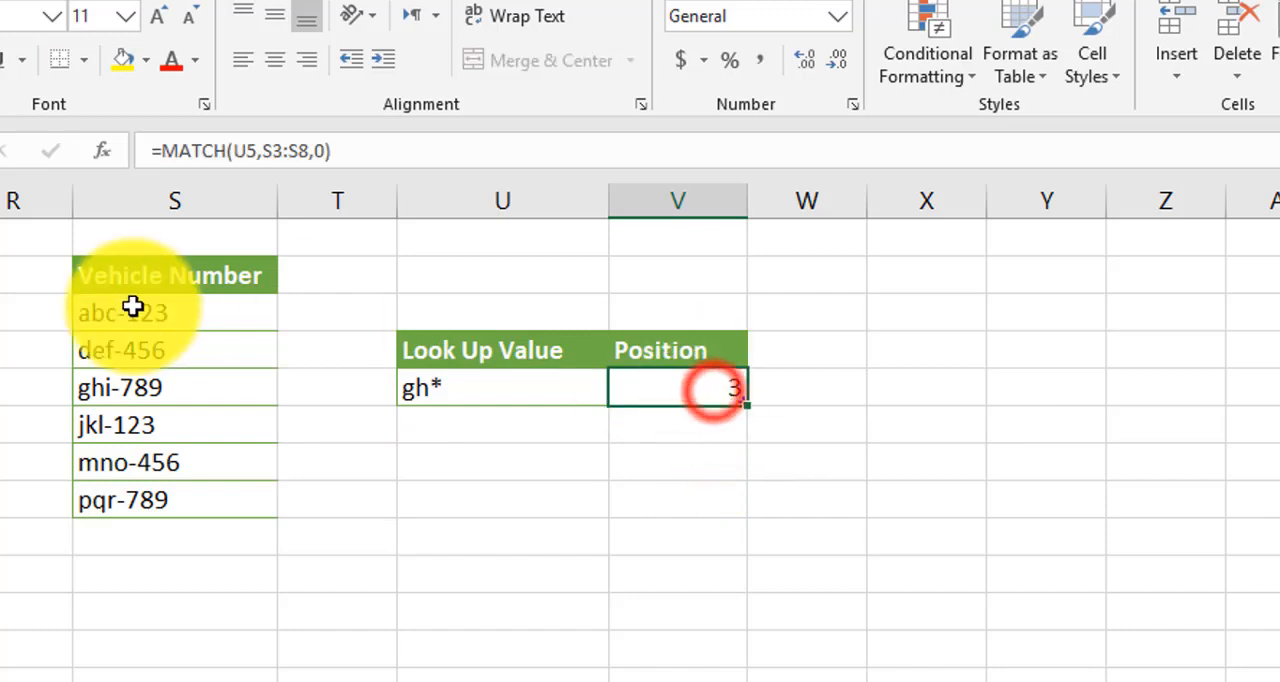
pyautogui.click(96, 396)
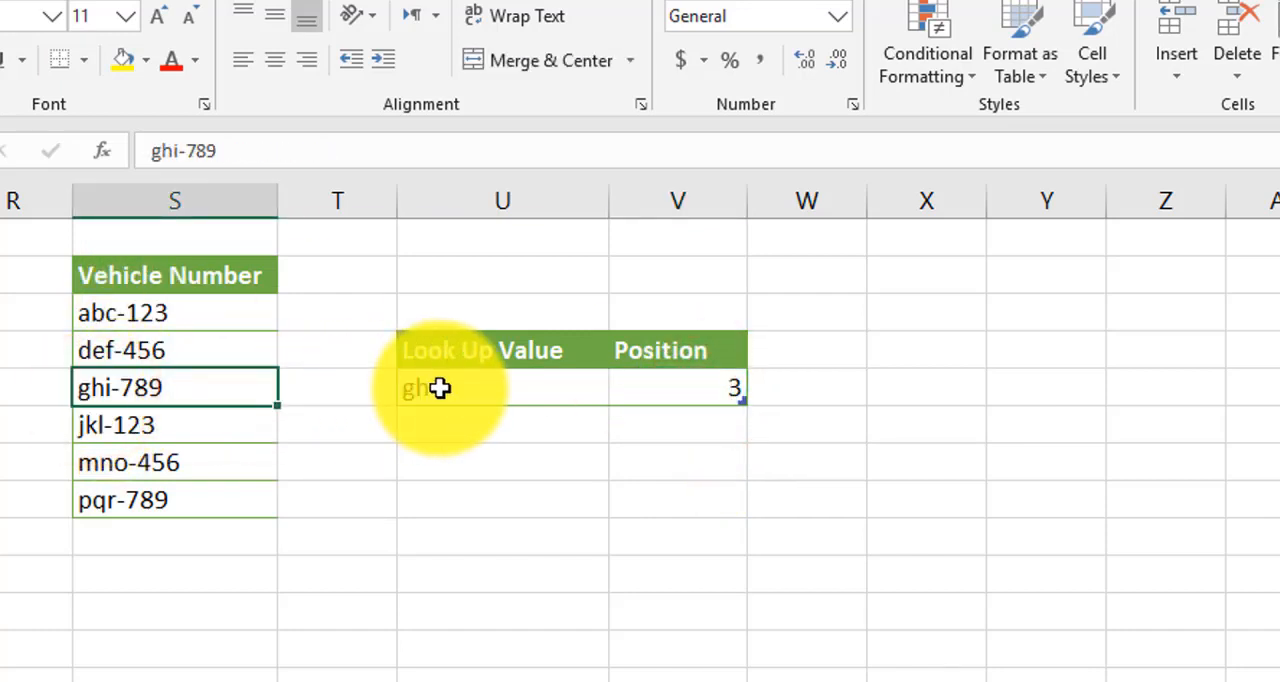